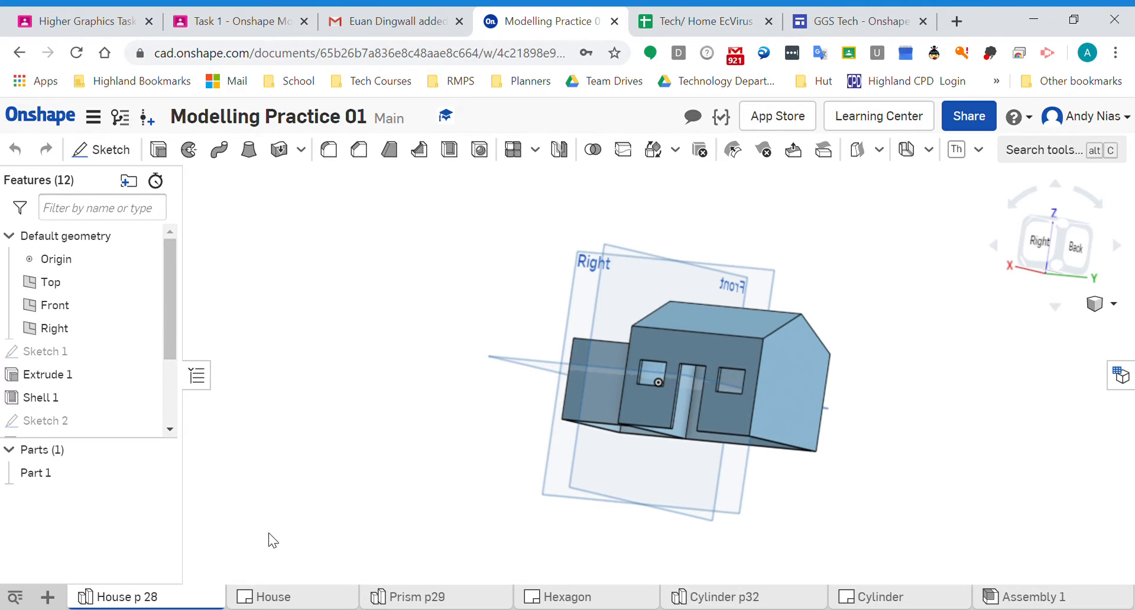
Create a new drawing from the template GGS Drawing template 2.dwt with no views
right_click_drag(378, 453, 395, 476)
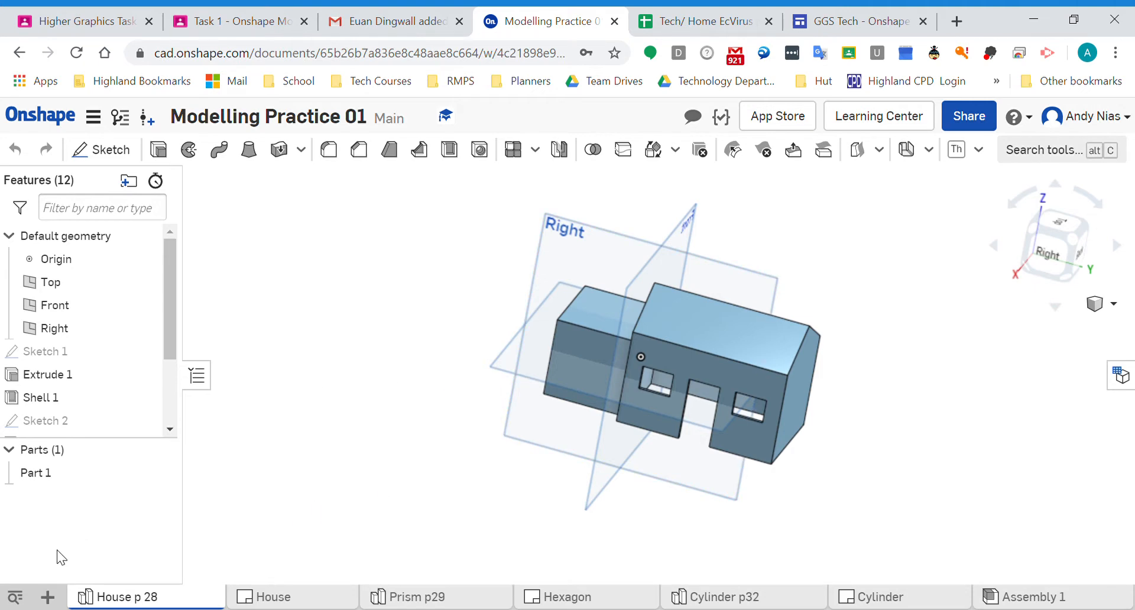
left_click(48, 597)
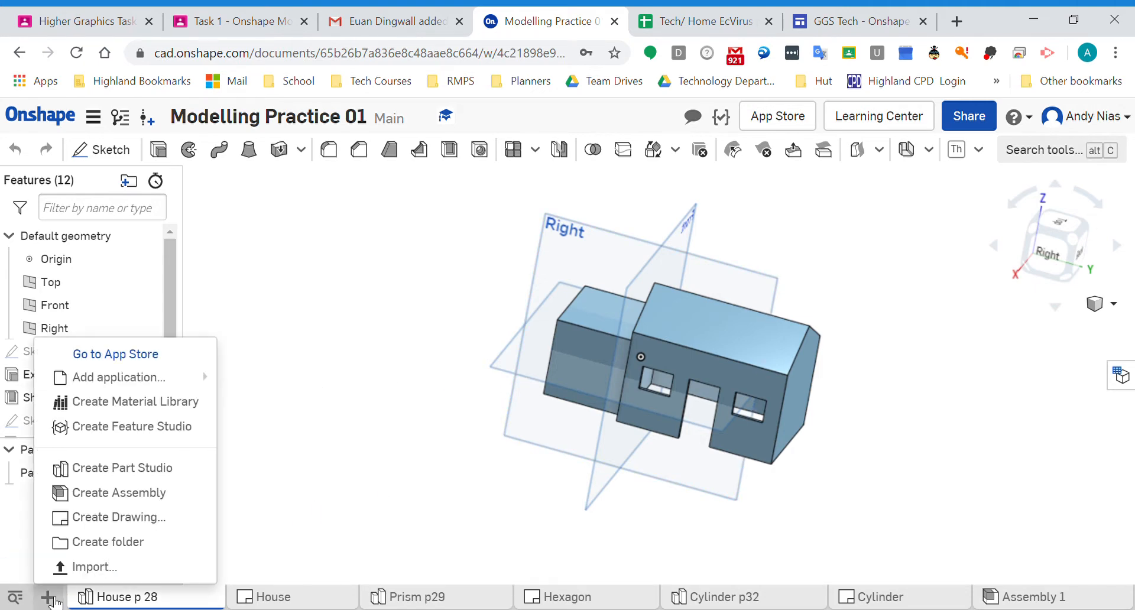
left_click(145, 518)
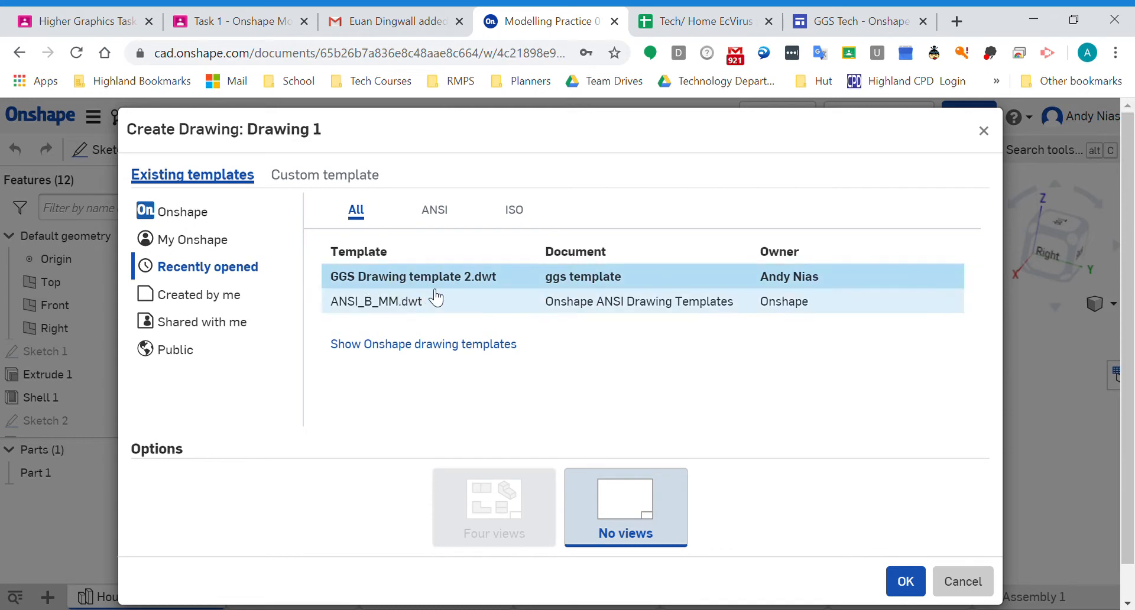
left_click(495, 269)
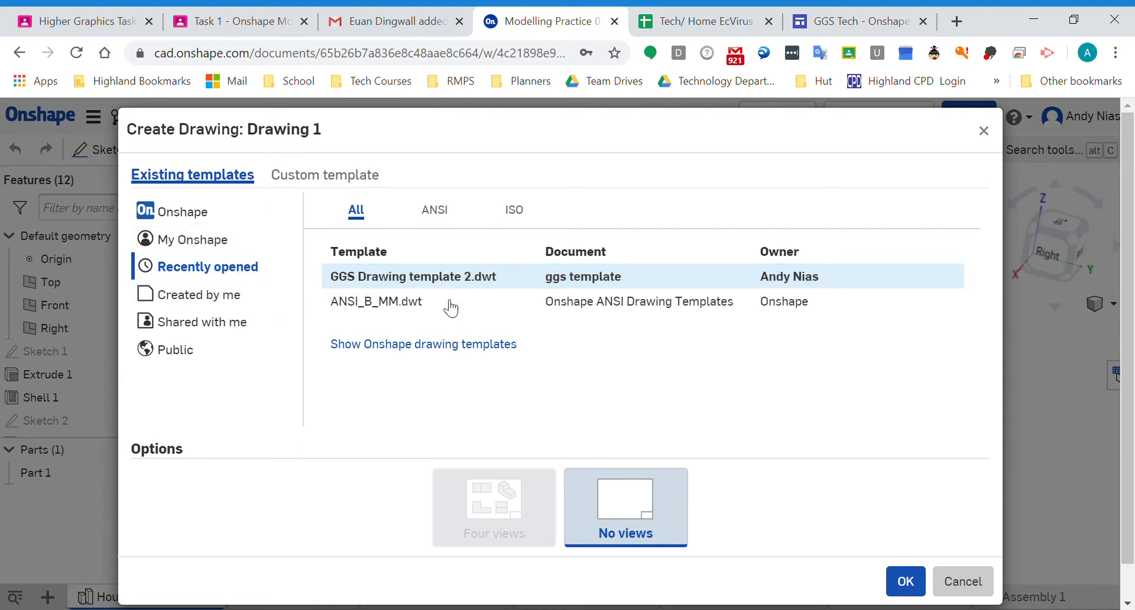
left_click(908, 584)
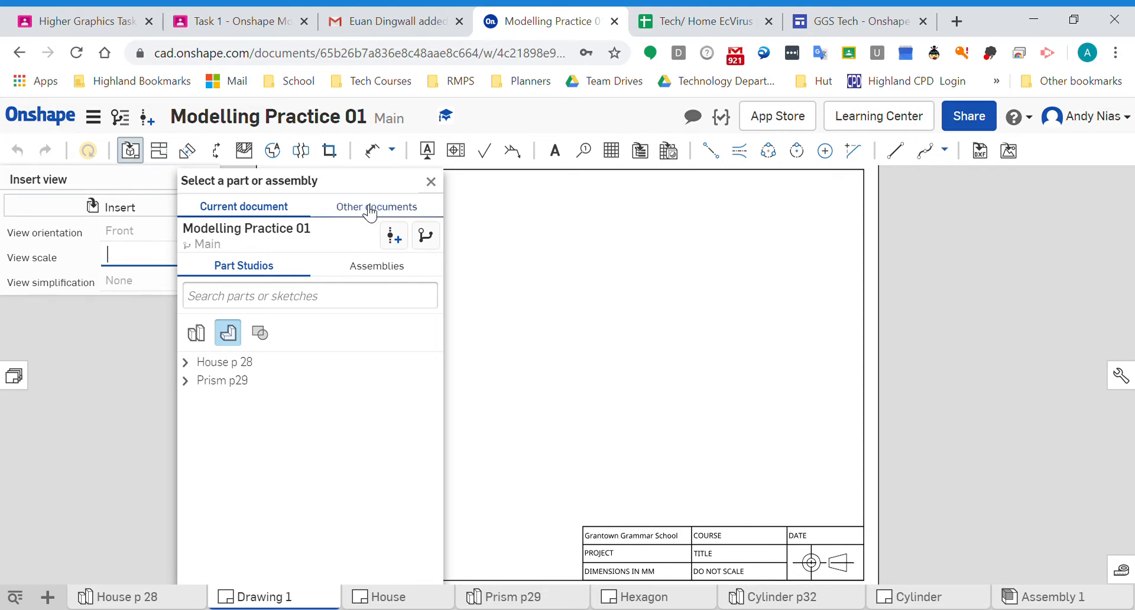
Insert Part 1 of House p 28 as a Right-orientation view at scale 1:2, placed above the title block
left_click(186, 362)
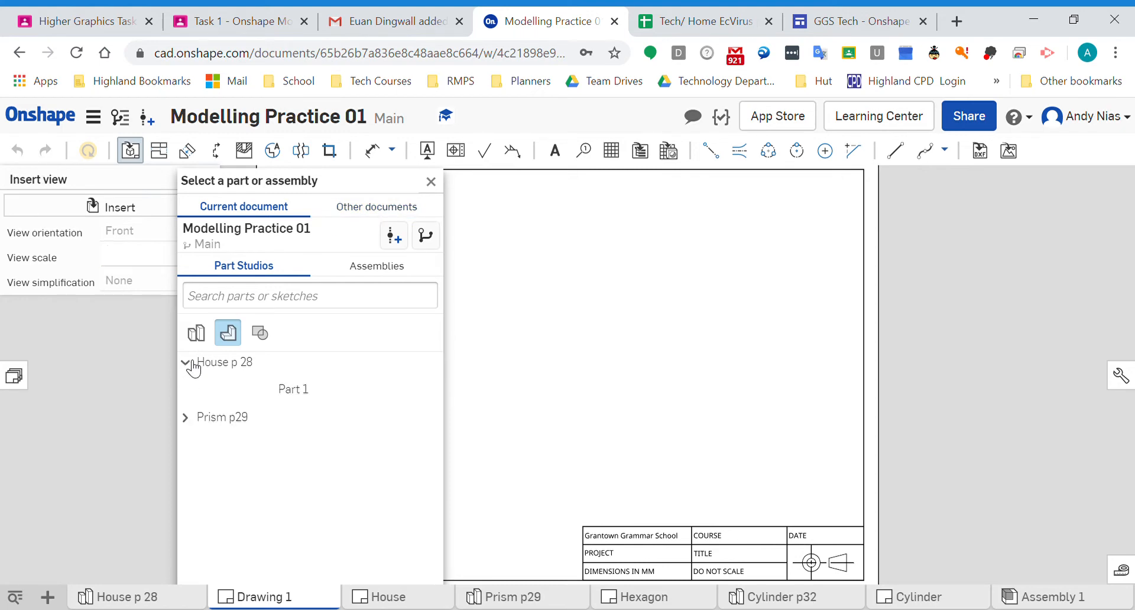
left_click(289, 393)
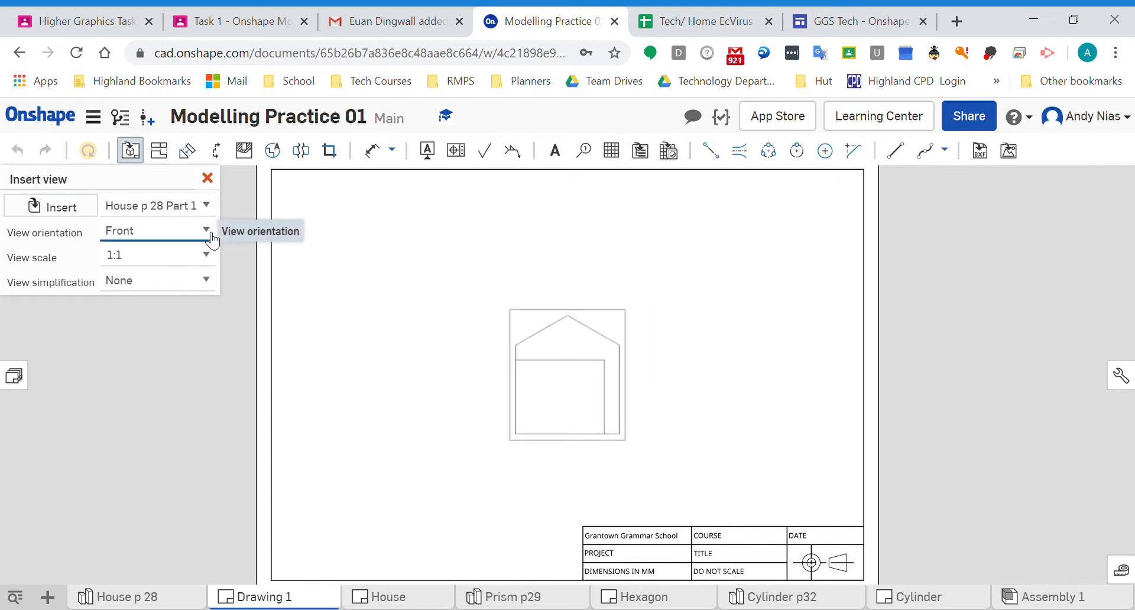
left_click(186, 317)
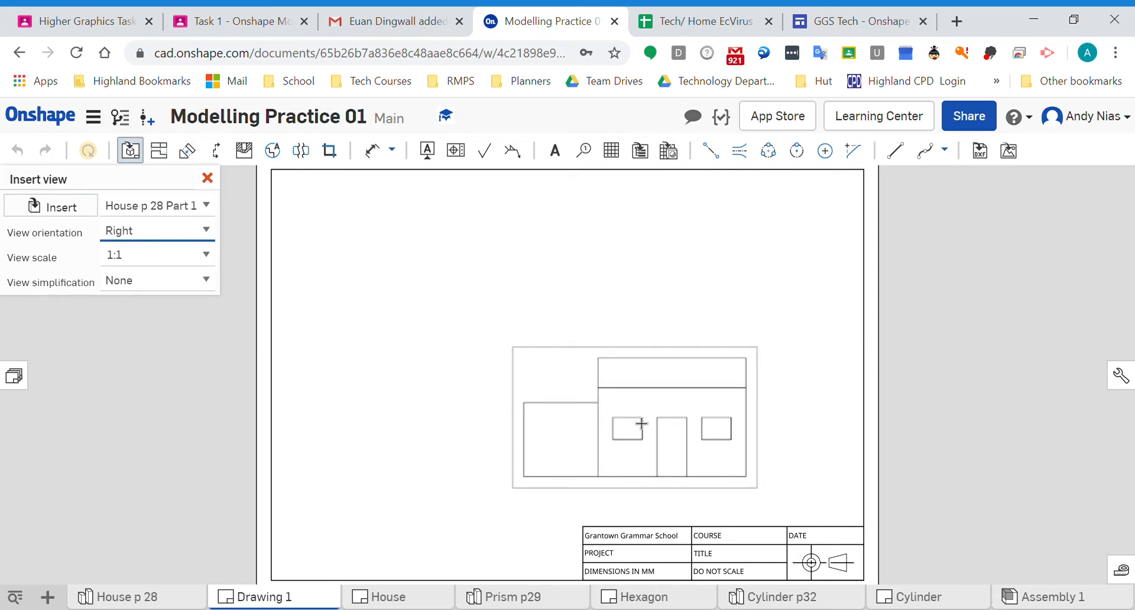
left_click(213, 261)
left_click(182, 304)
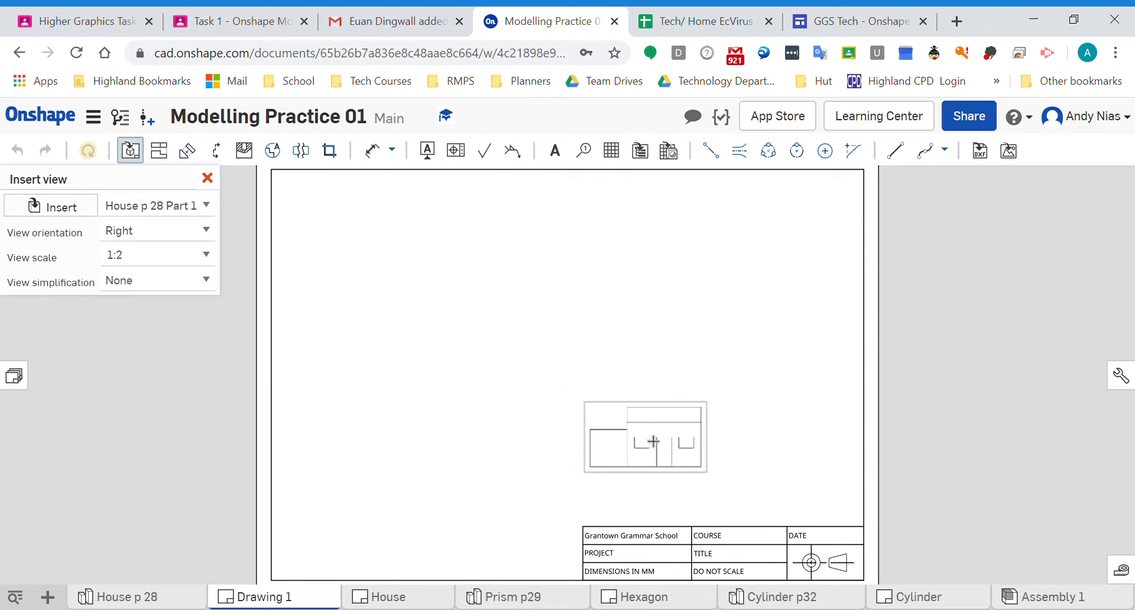
left_click(654, 436)
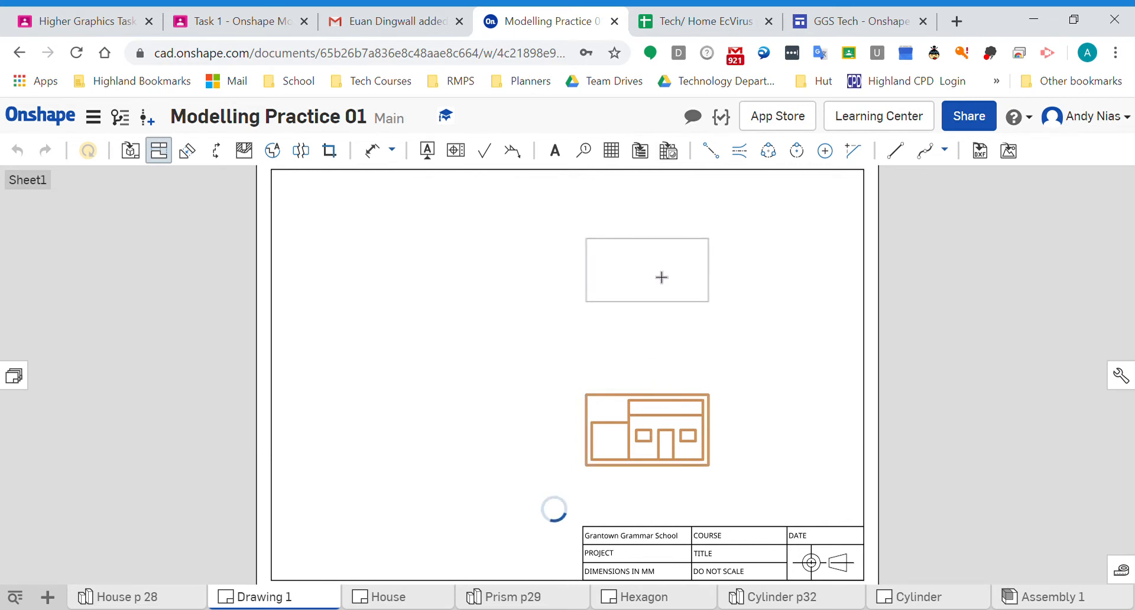
Project a plan view above the house's front elevation and an end view to its left
left_click(661, 278)
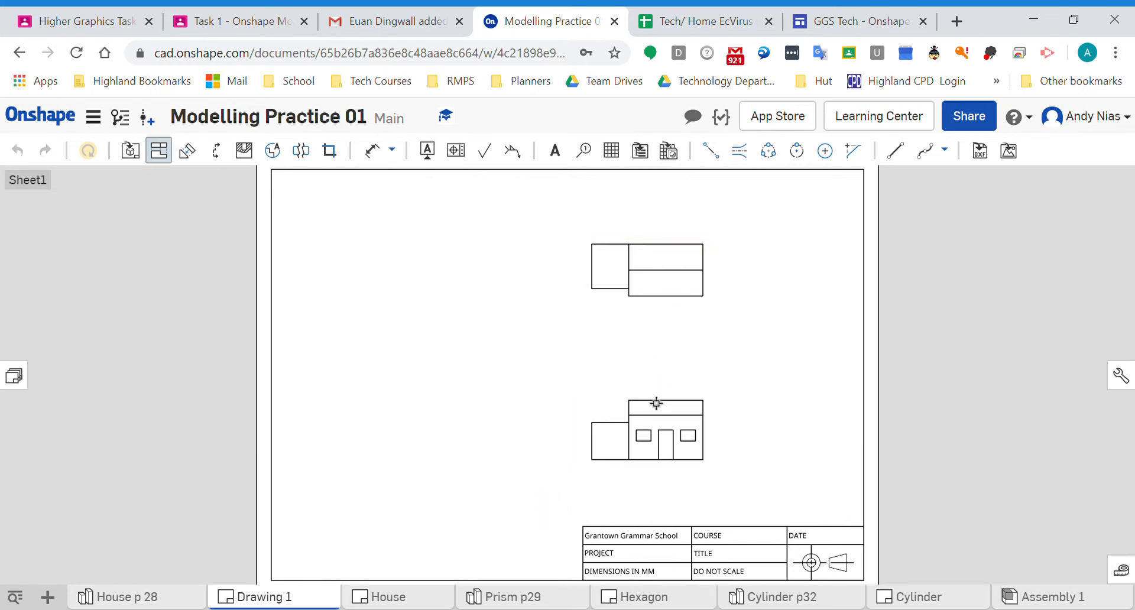
left_click(624, 409)
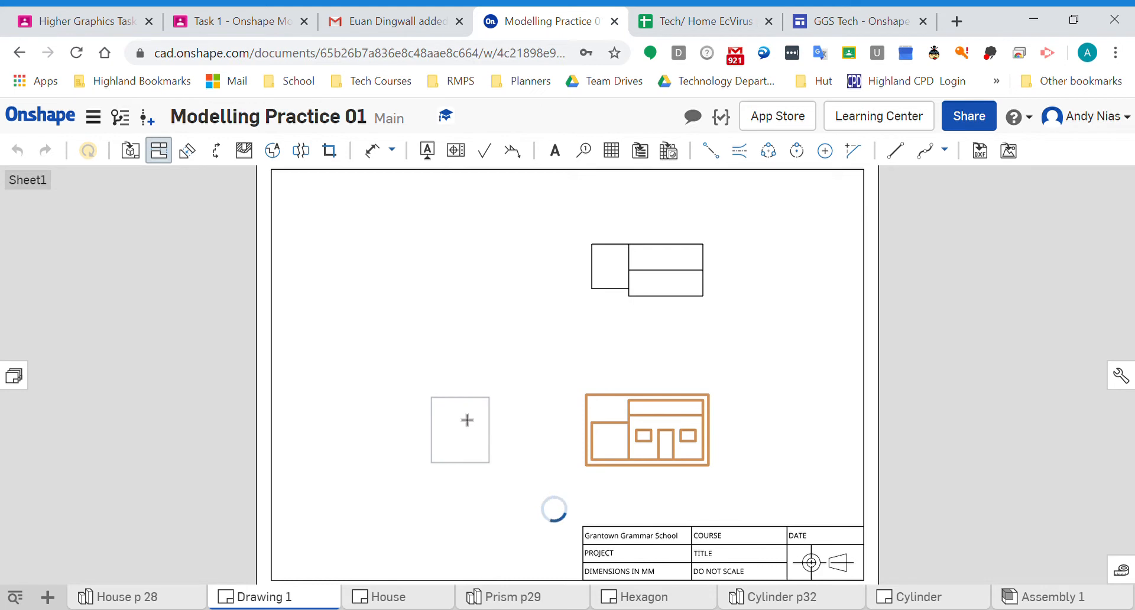
left_click(467, 420)
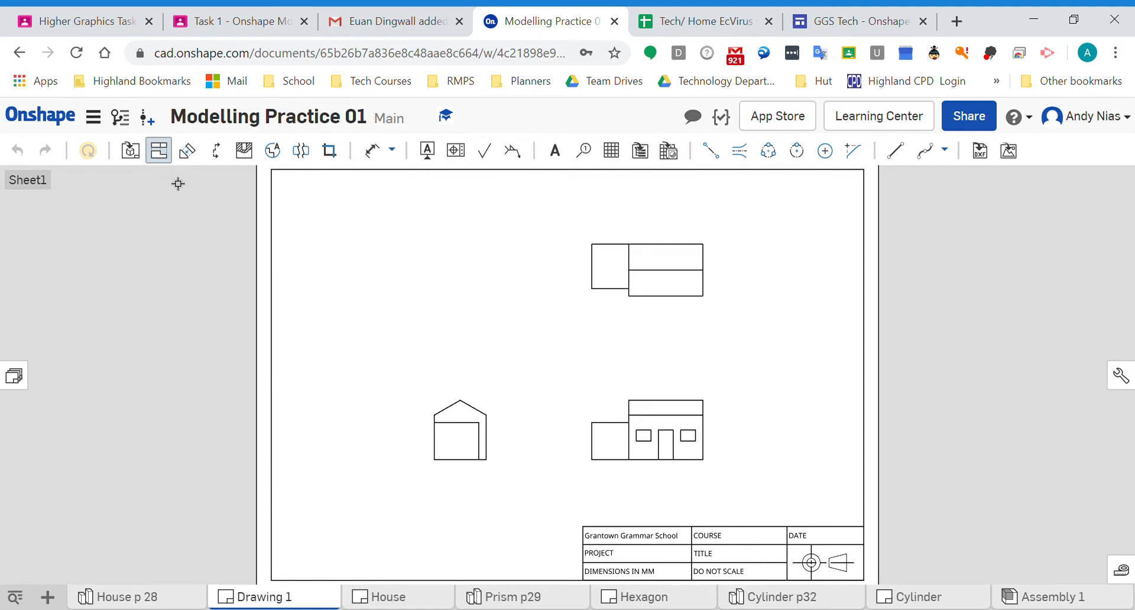
left_click(157, 155)
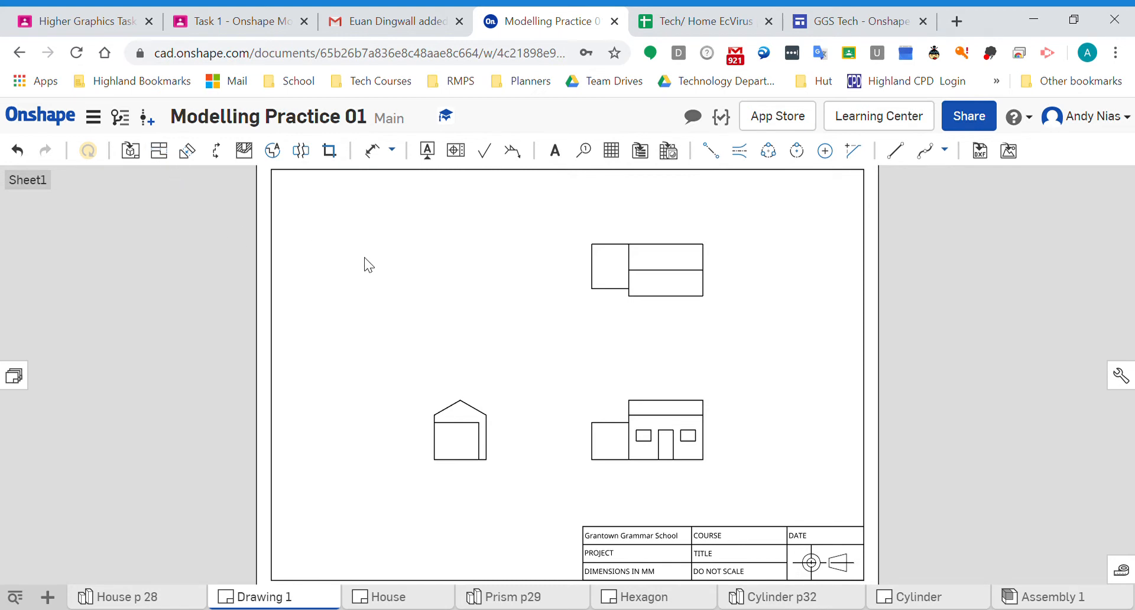
Set the sheet scale to 1:1 and move the end view further left and the plan view further up
right_click(518, 325)
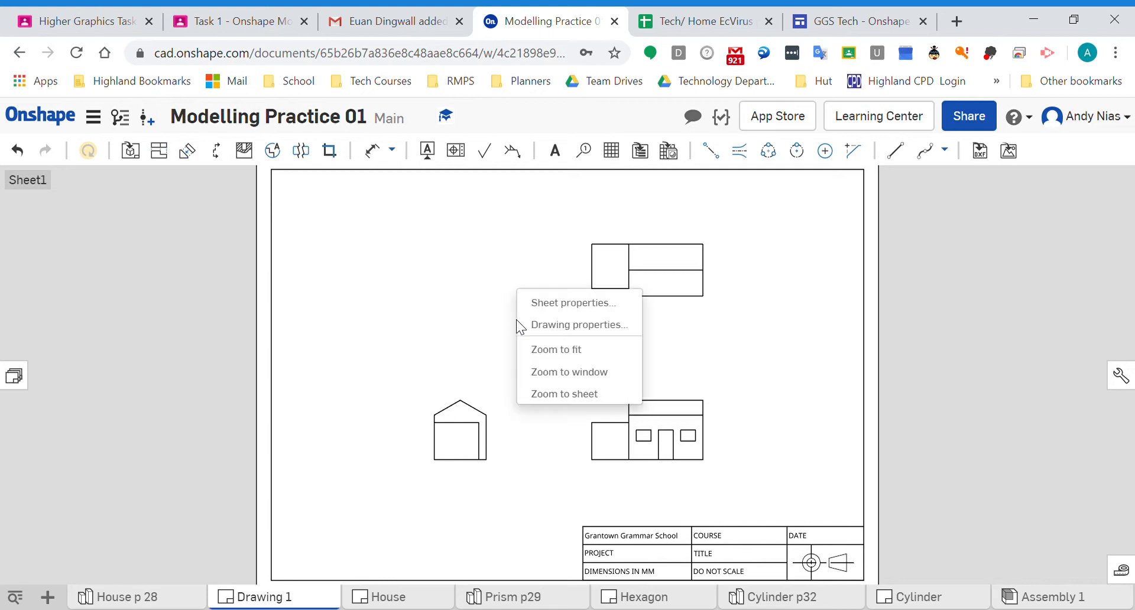
left_click(521, 304)
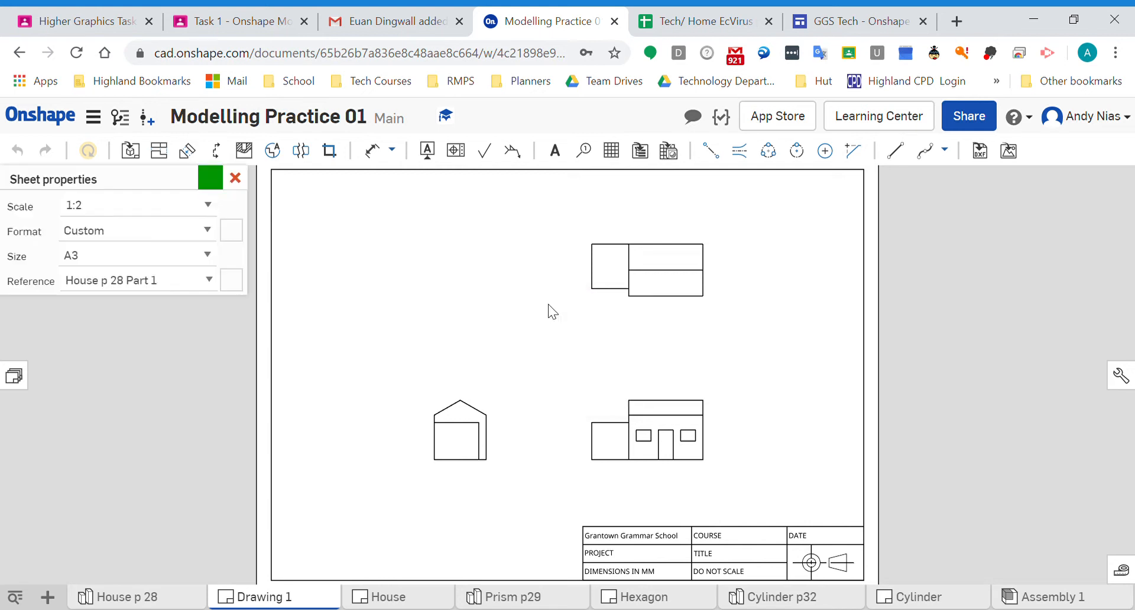
left_click(209, 207)
scroll(203, 249, "up", 2)
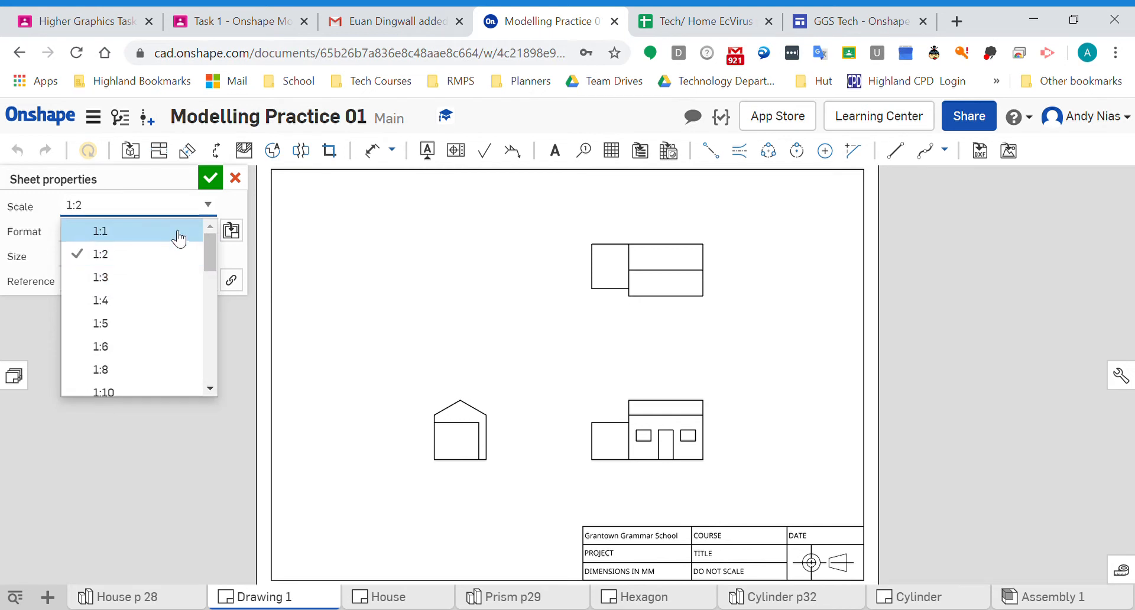
left_click(178, 231)
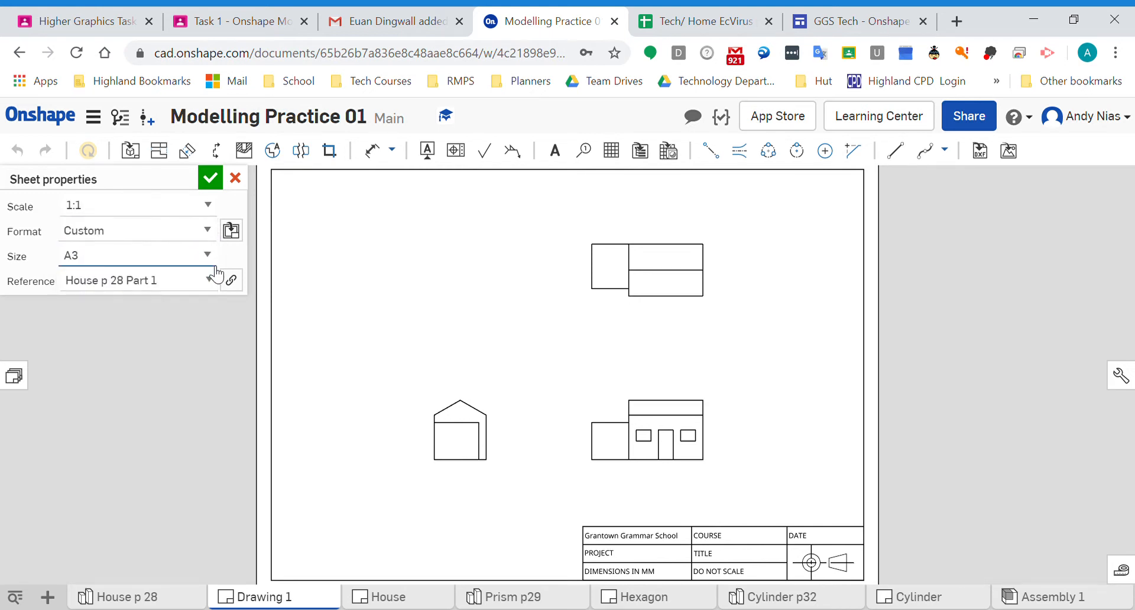
left_click(210, 178)
left_click_drag(411, 381, 343, 377)
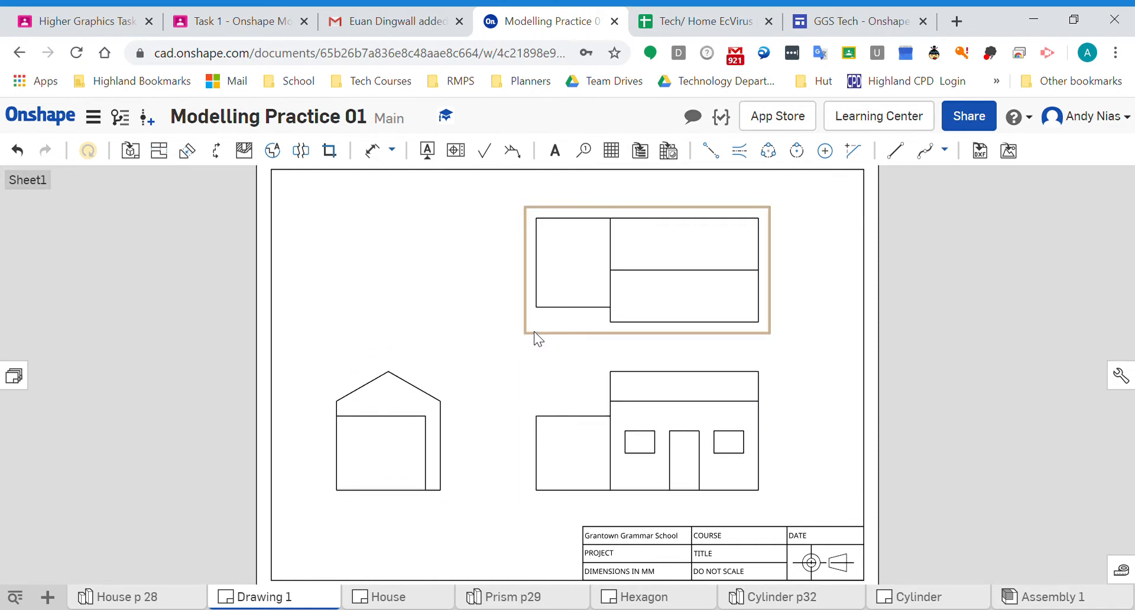
left_click_drag(534, 331, 531, 315)
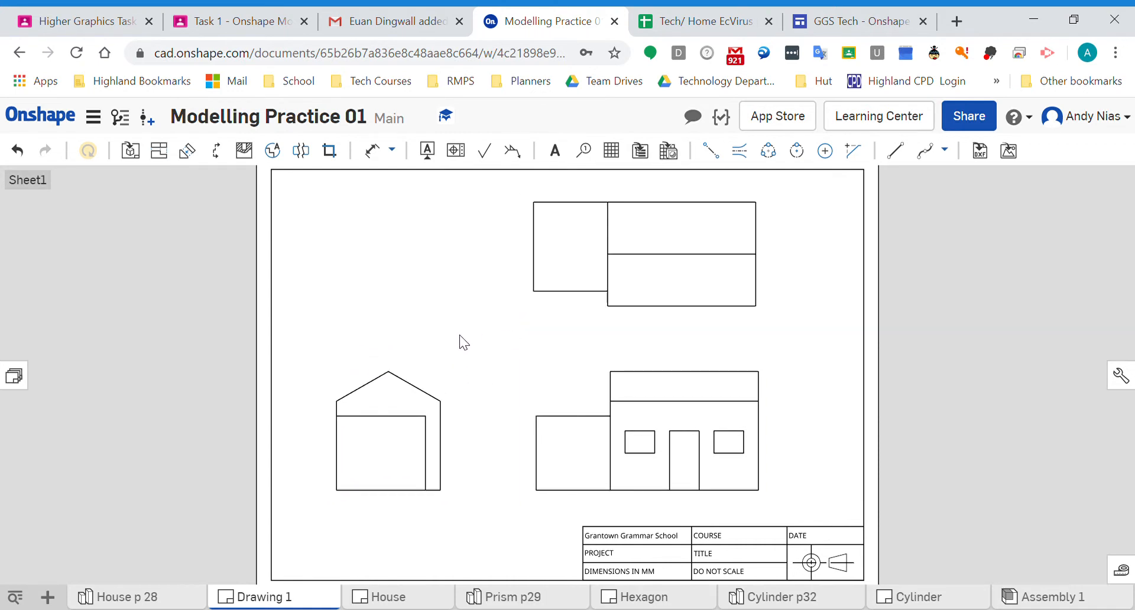
Project an isometric view from the house's front elevation into the upper-left area of the sheet
left_click(159, 152)
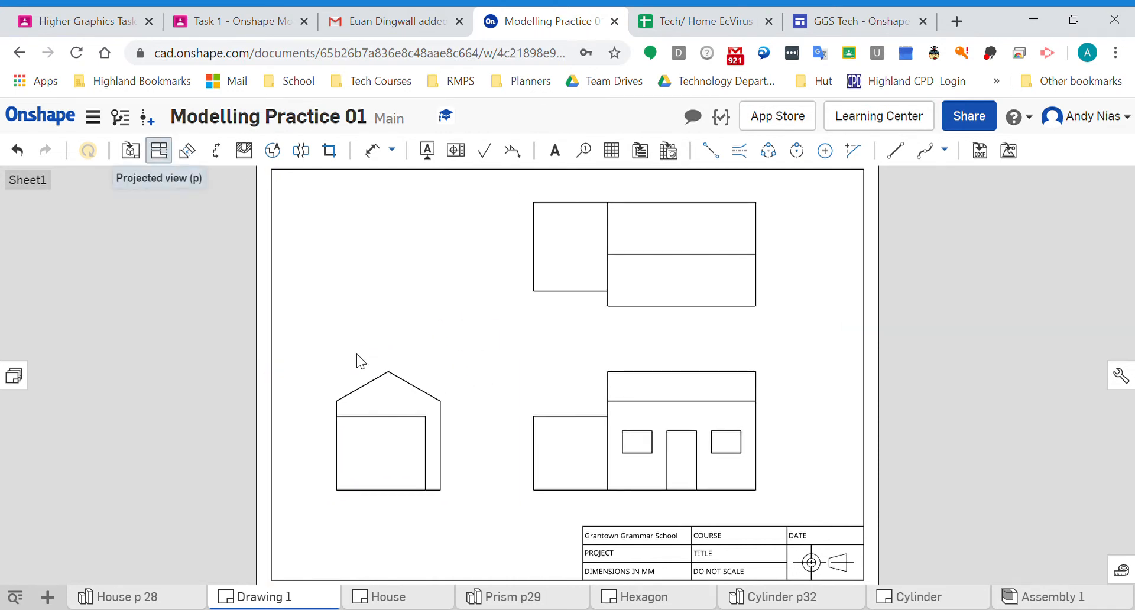
left_click(589, 399)
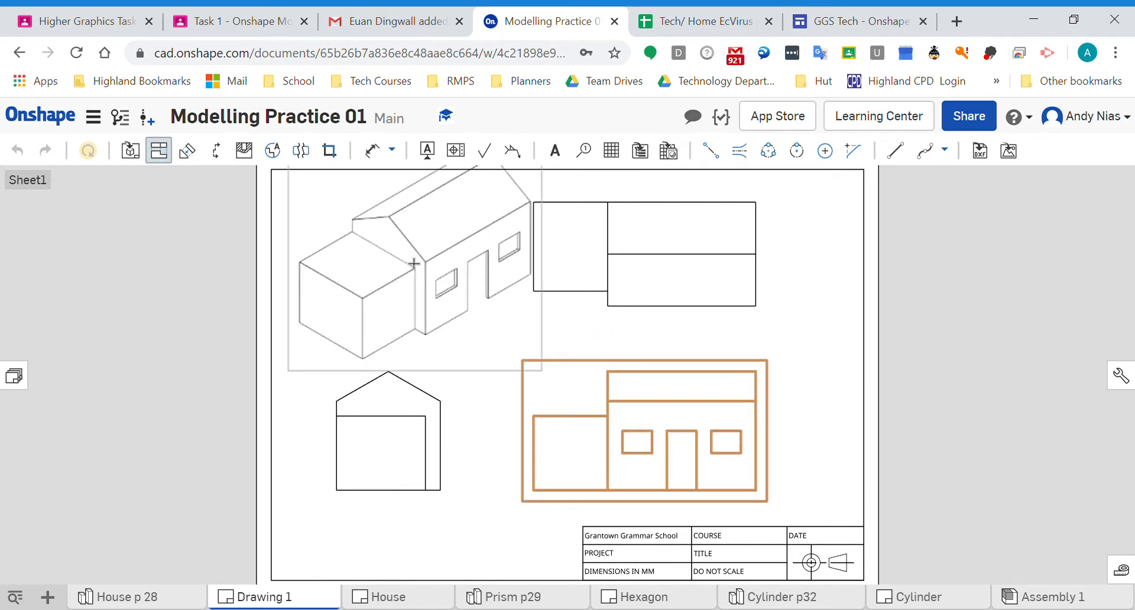
left_click(409, 270)
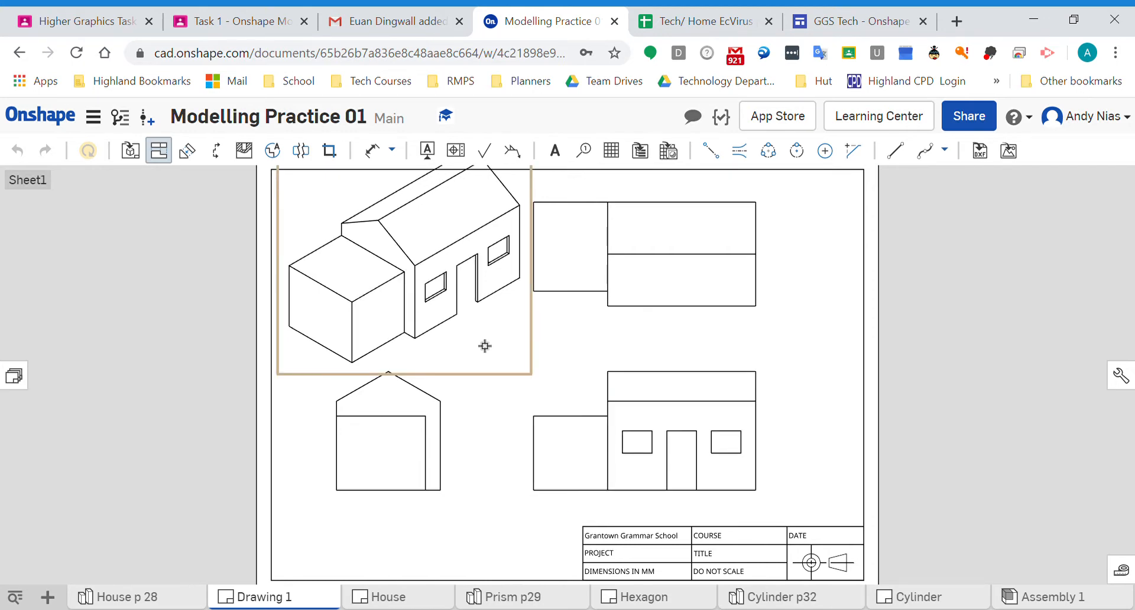
key("Escape")
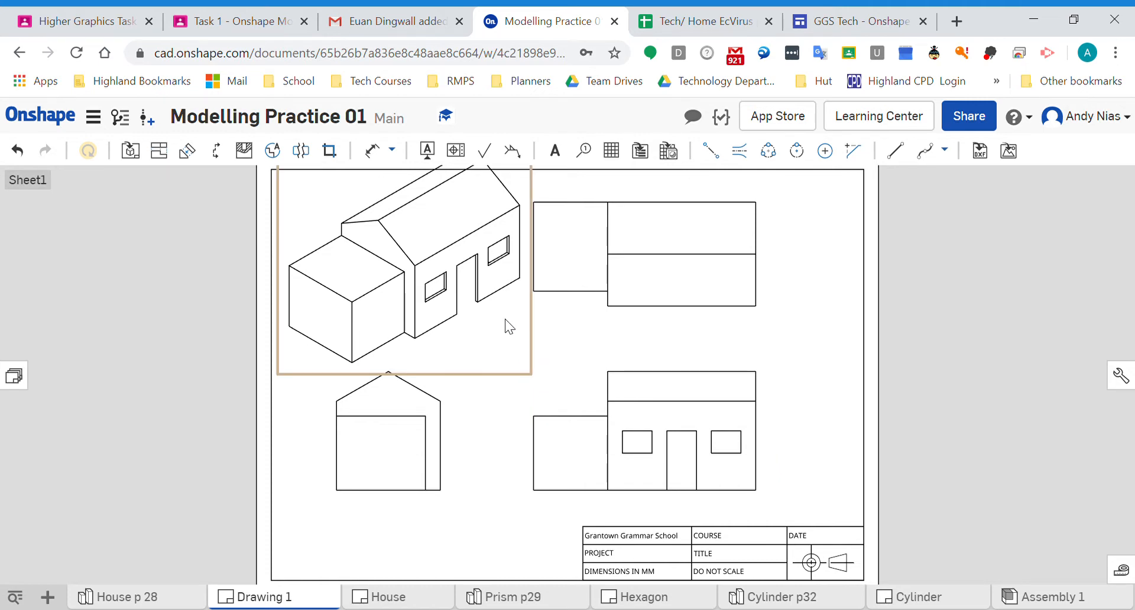
Set the isometric view's scale to 1:2 and move the view slightly up and left on the sheet
right_click(505, 318)
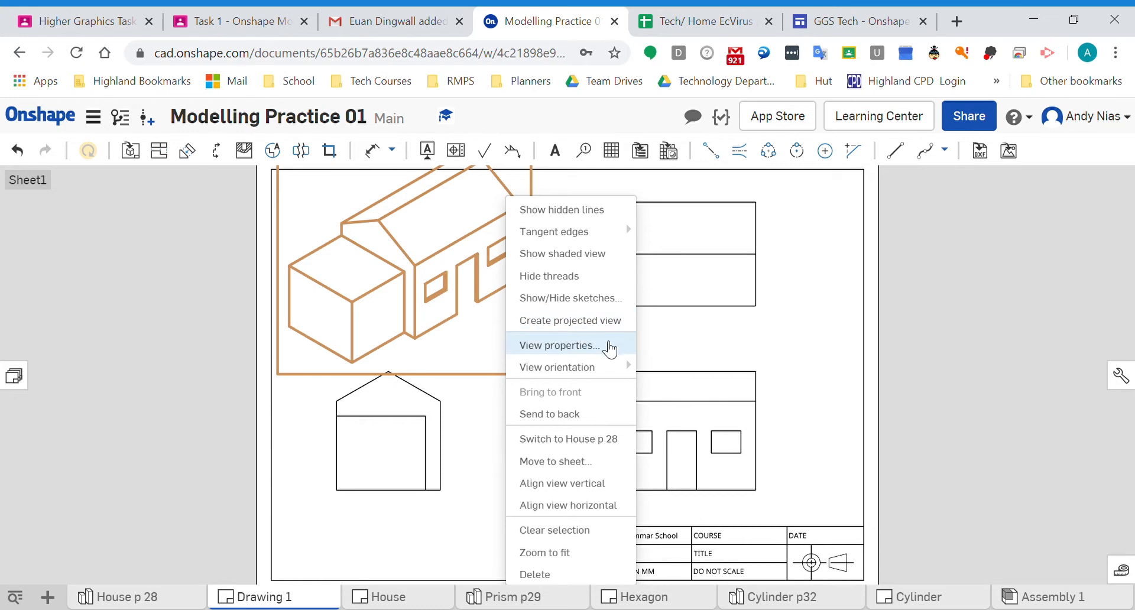
left_click(598, 345)
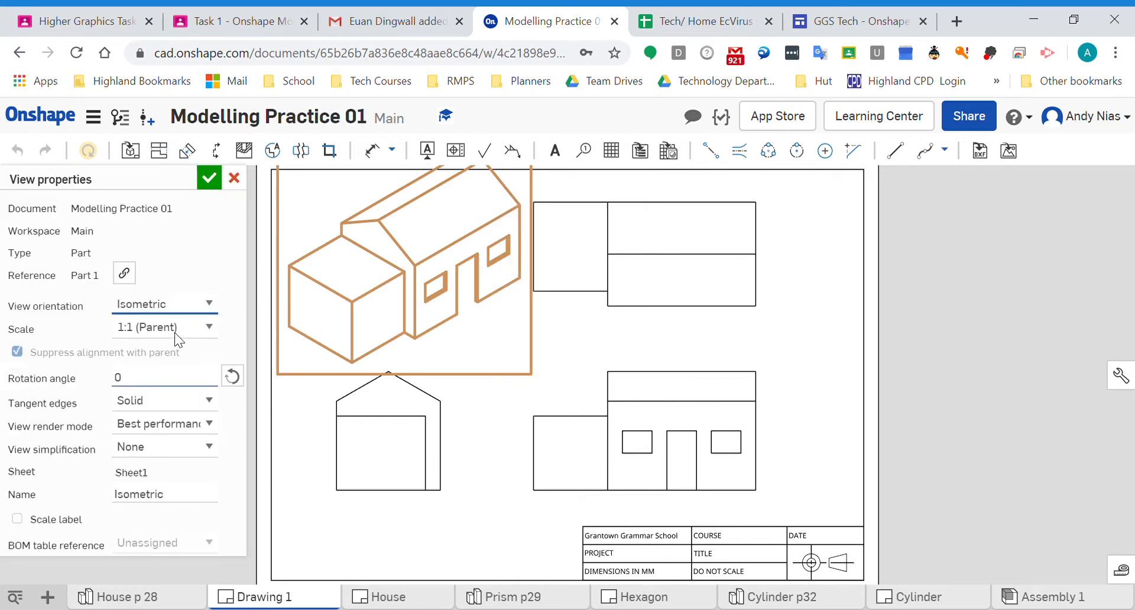
left_click(210, 329)
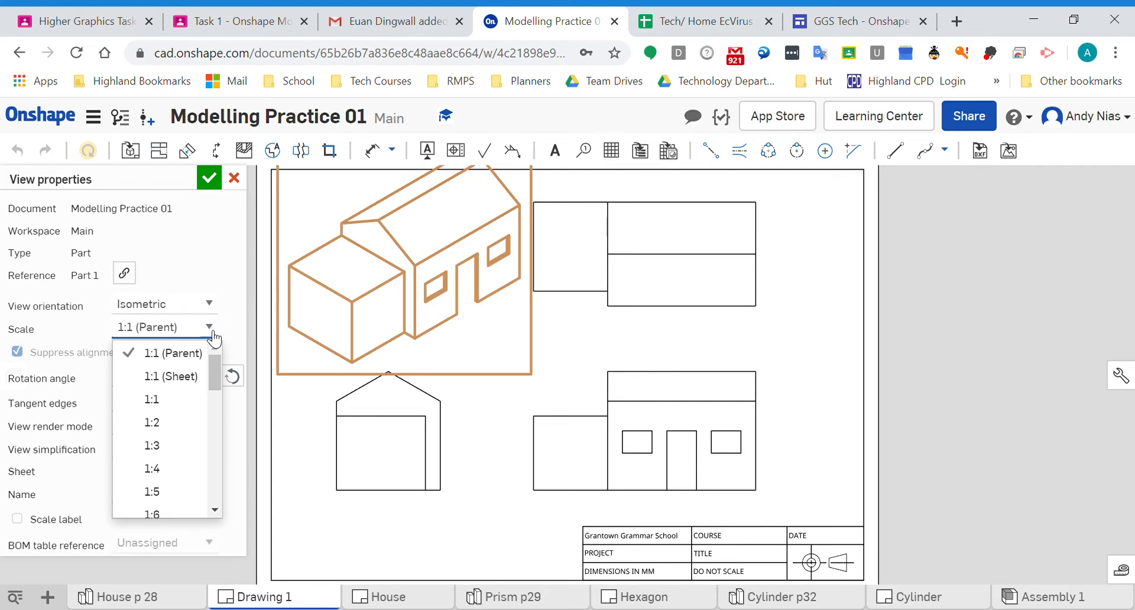
left_click(192, 421)
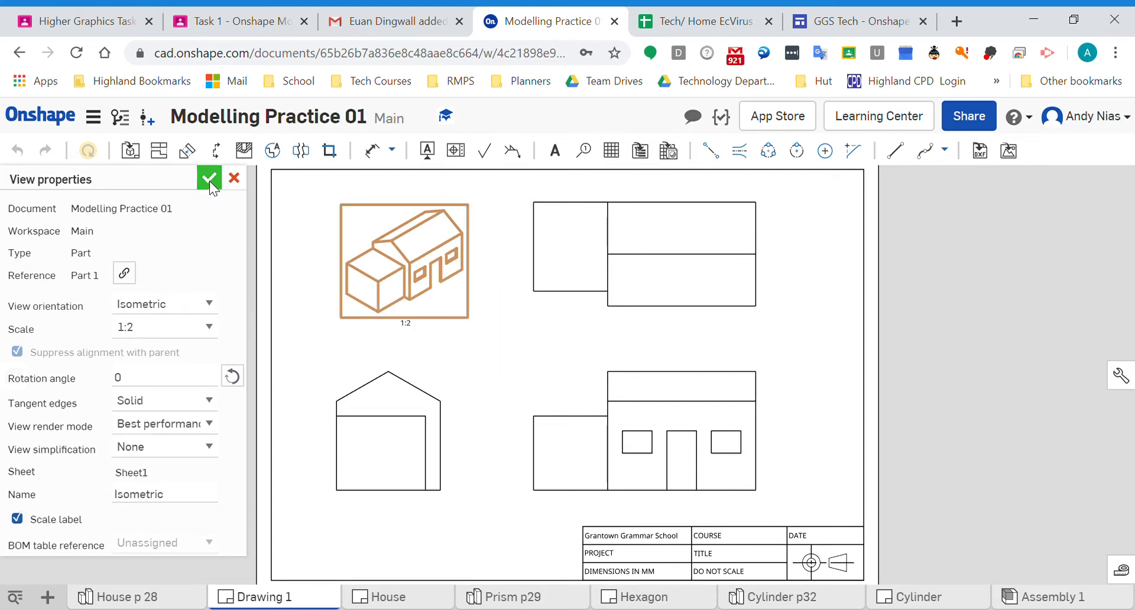
left_click(209, 179)
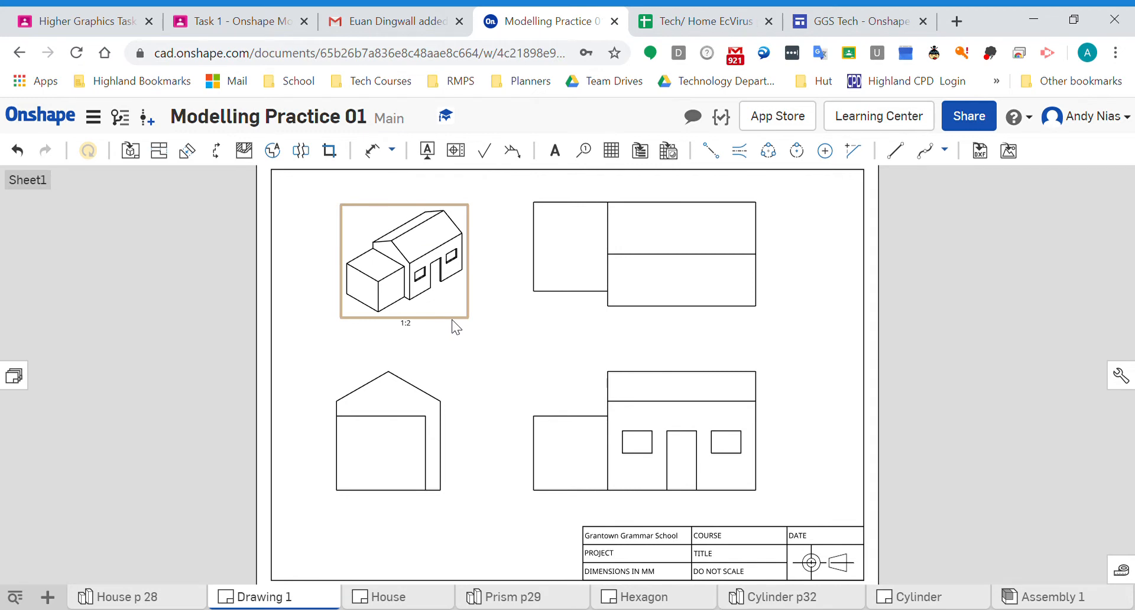
left_click_drag(452, 320, 425, 304)
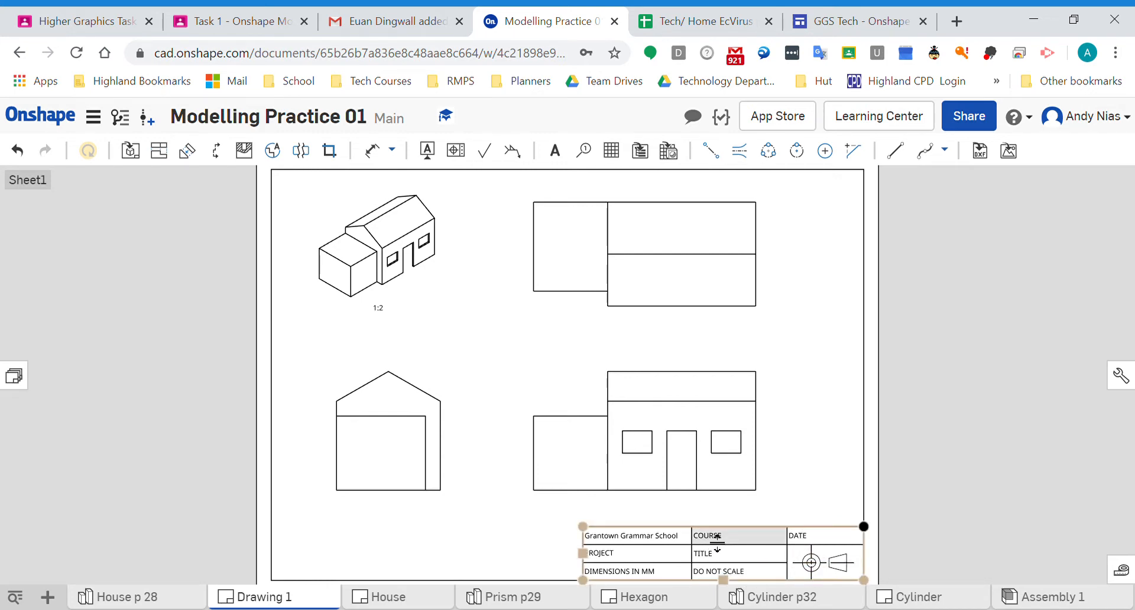
Replace the COURSE text in the title block with the drafter's title and surname, keeping the row heights as they were
left_click_drag(717, 544, 718, 538)
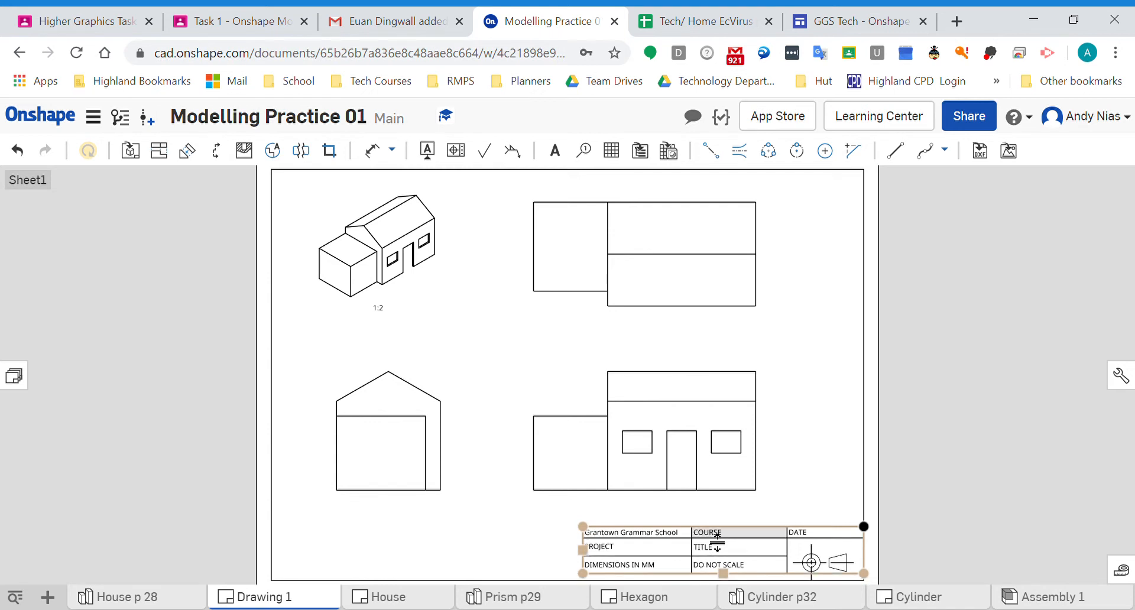
key("ctrl+z")
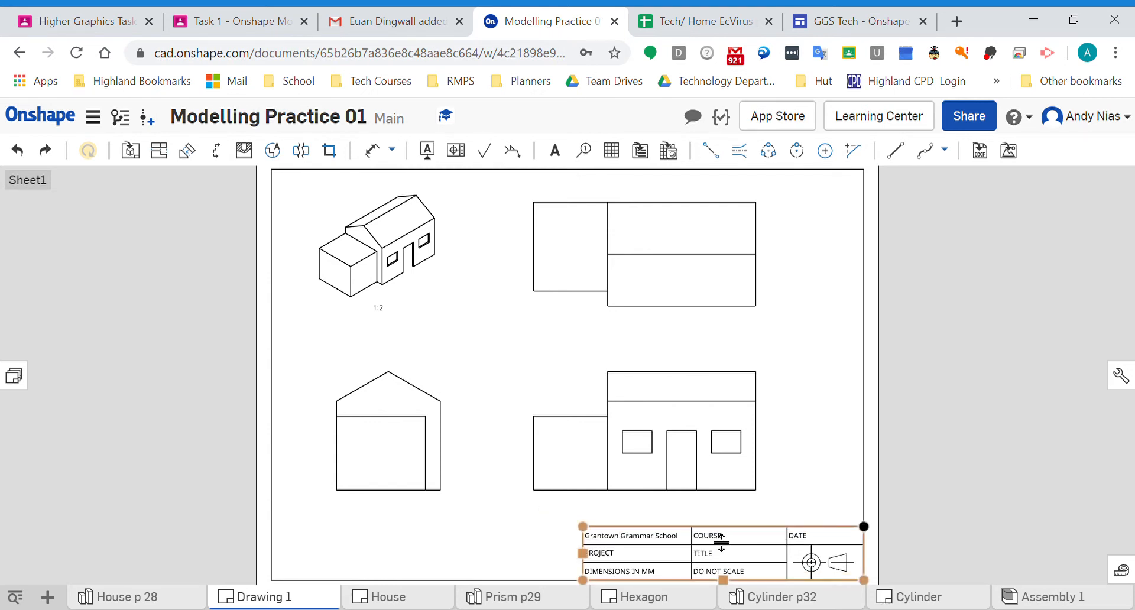
scroll(724, 542, "up", 5)
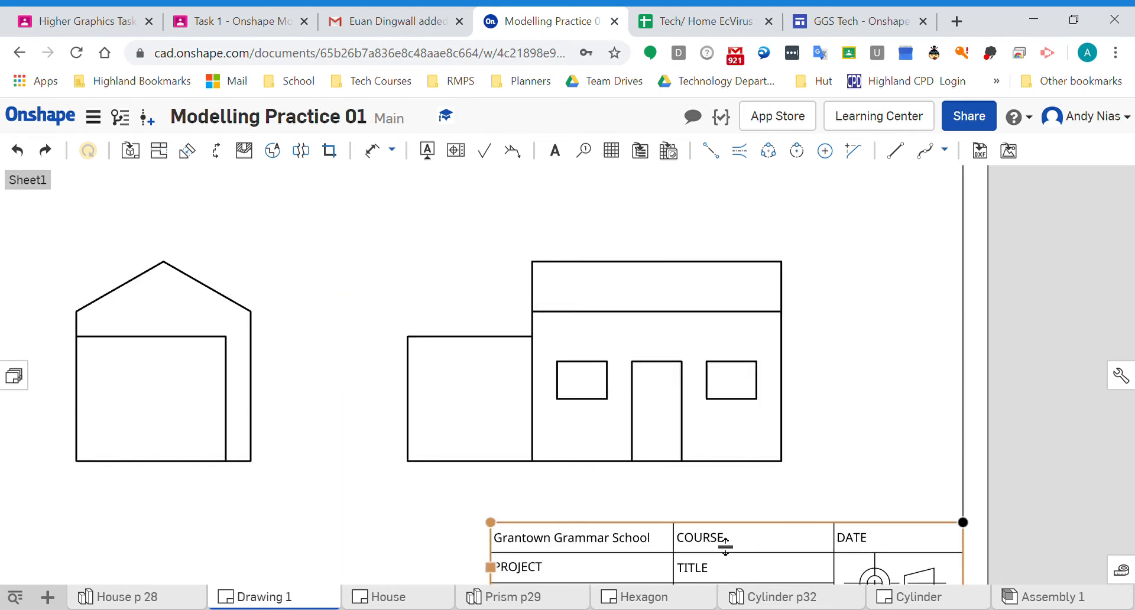
left_click(669, 464)
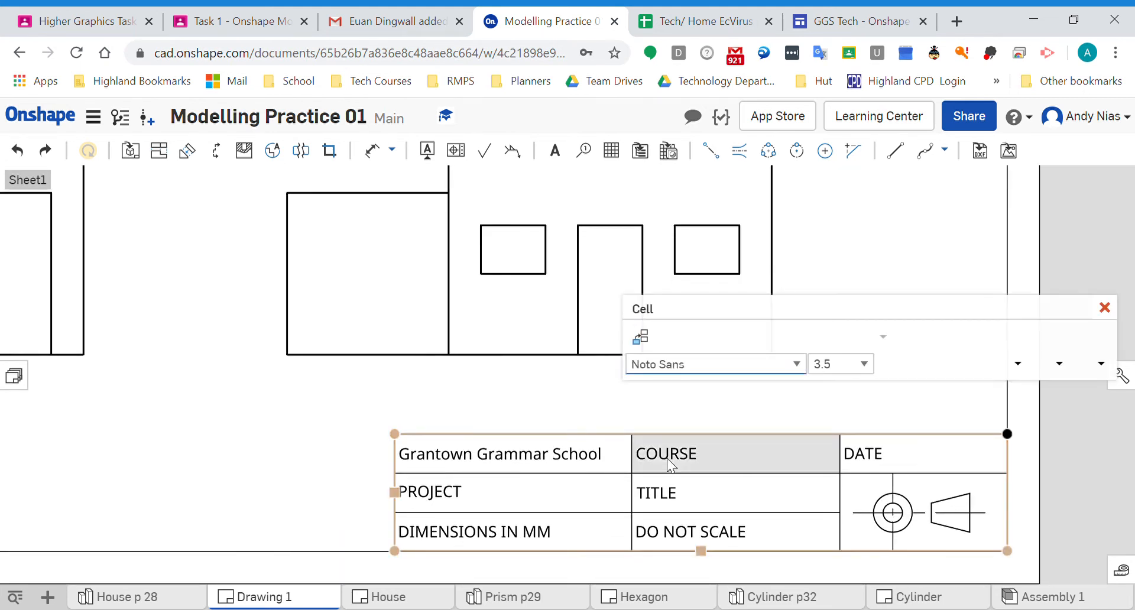
double_click(669, 464)
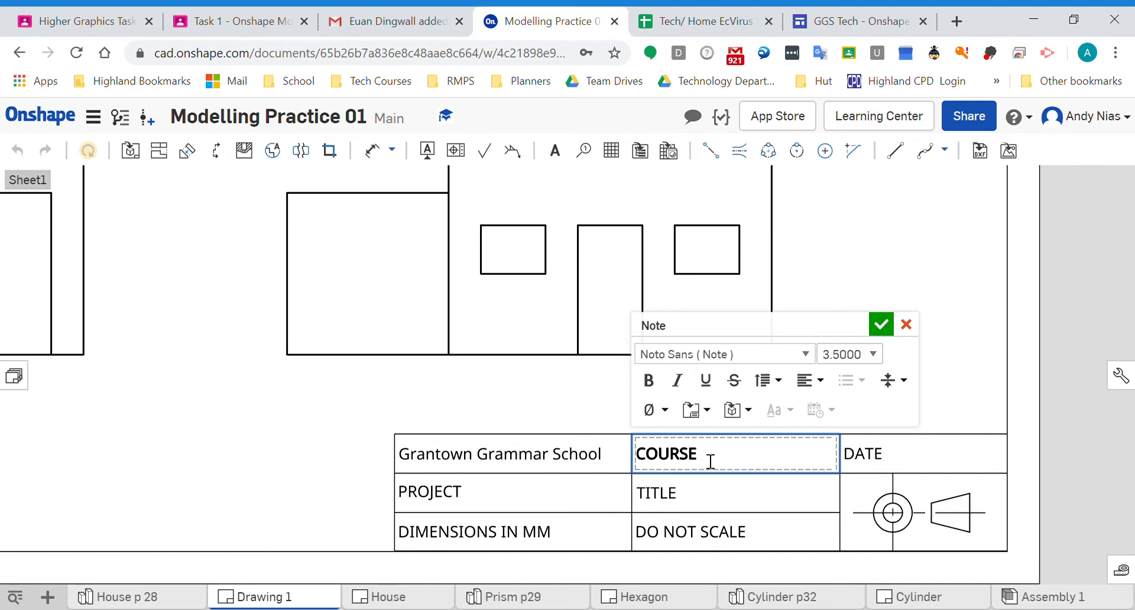
double_click(661, 465)
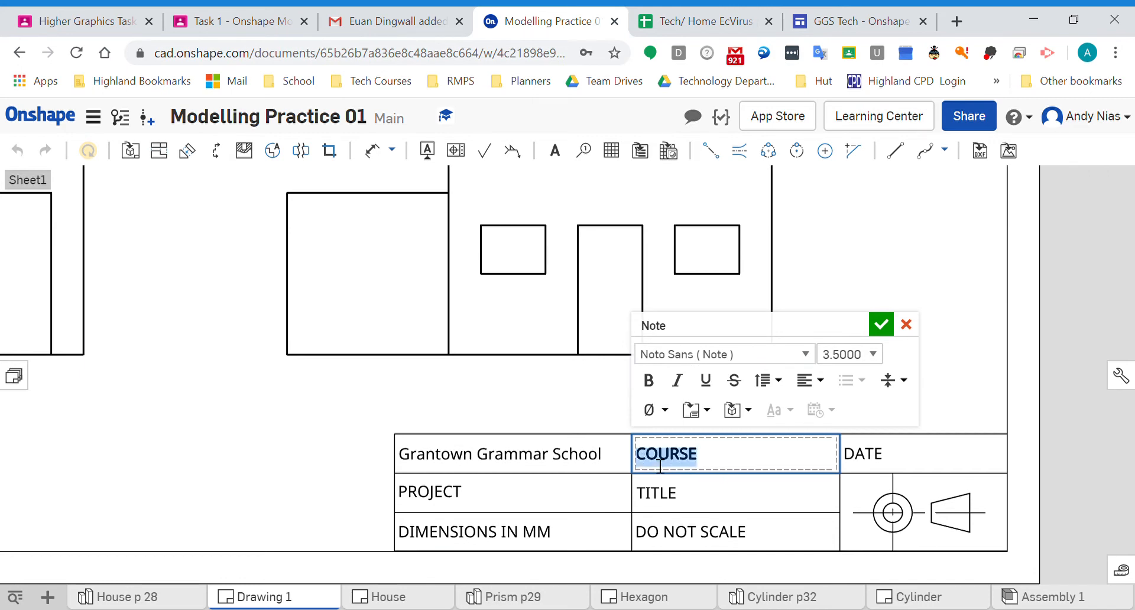
type("MR N")
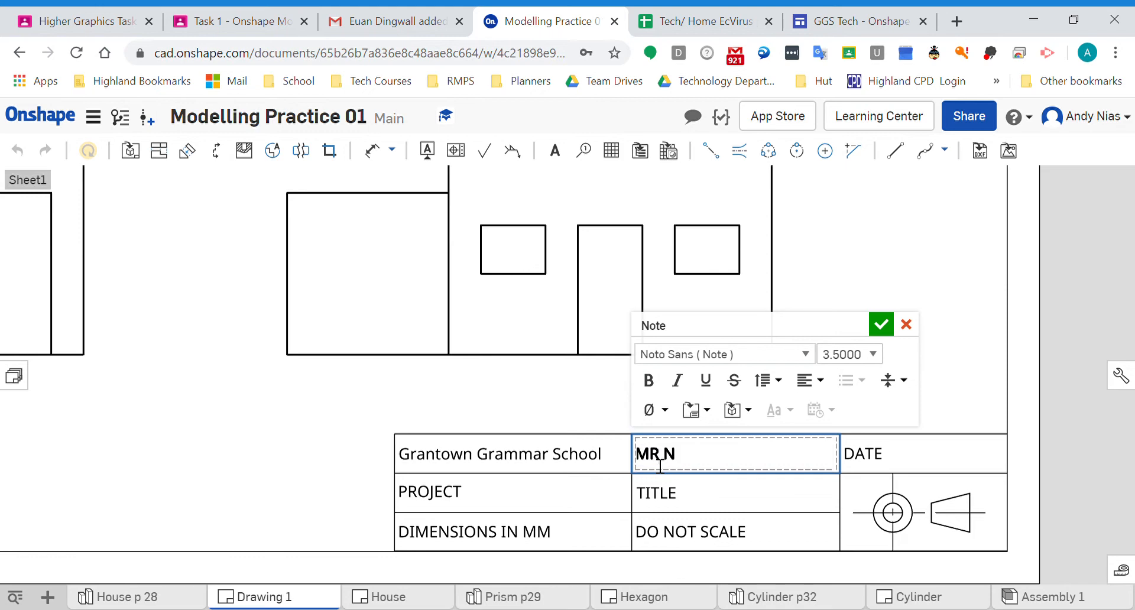
type("IAS")
key("Return")
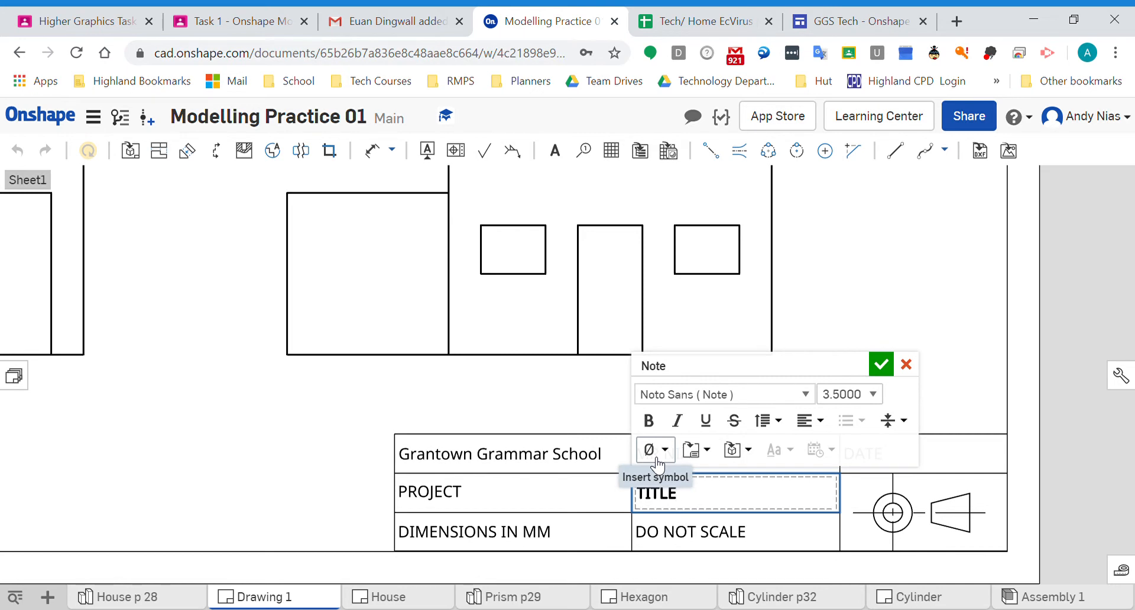
key("Return")
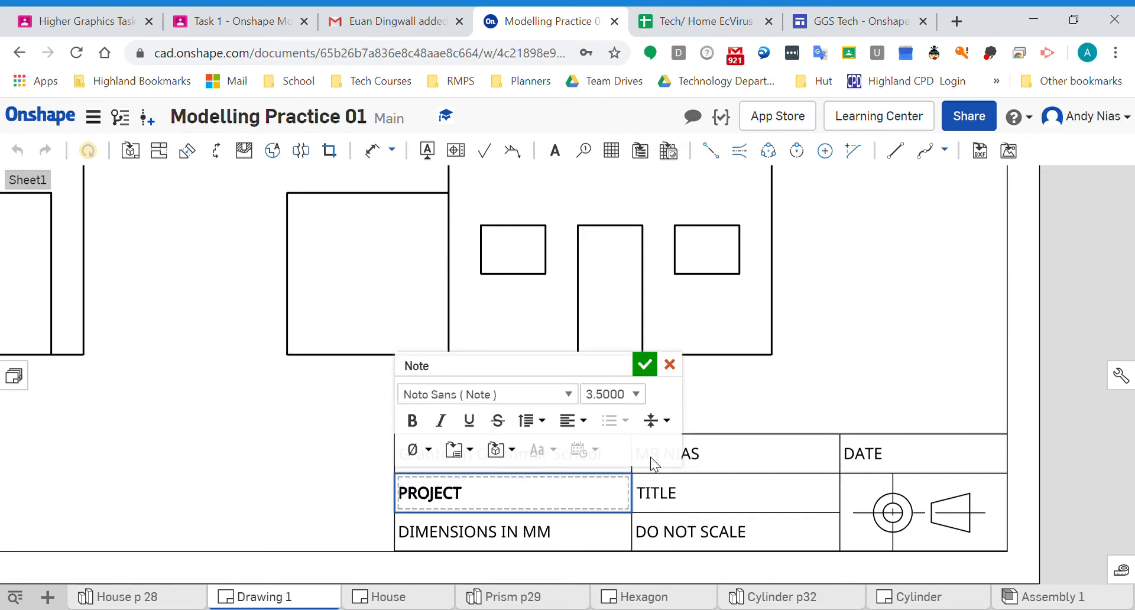
left_click(645, 364)
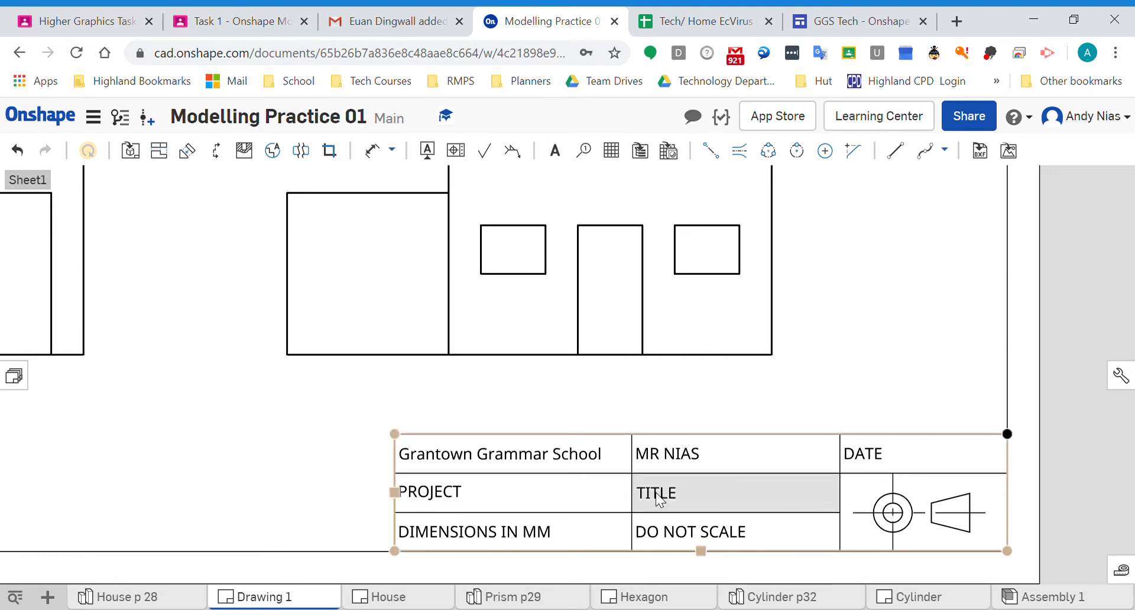
left_click(656, 494)
double_click(658, 498)
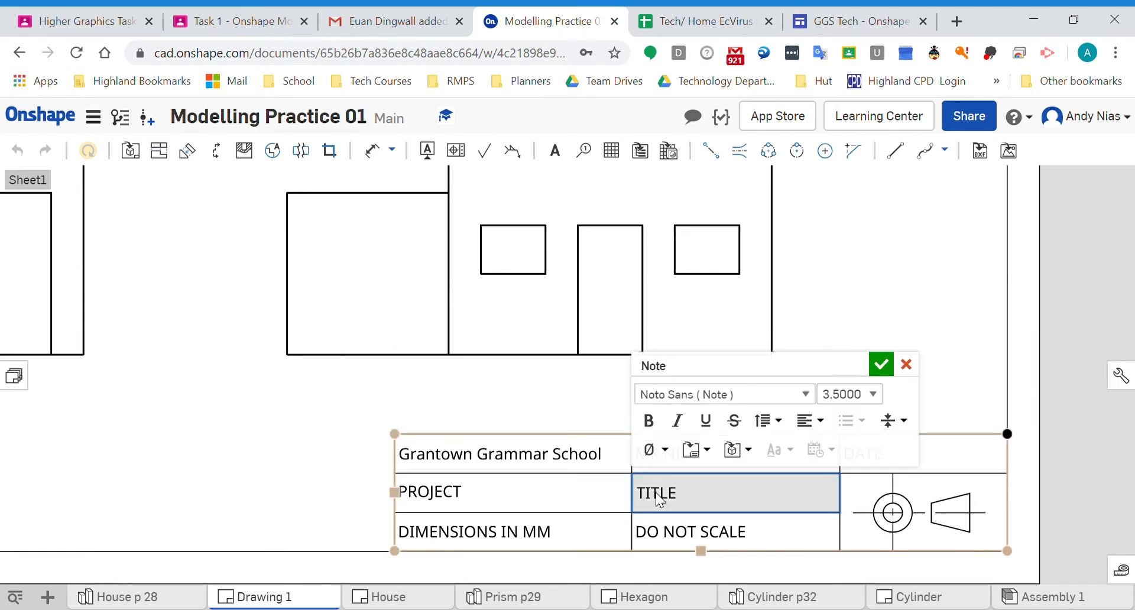
left_click(881, 364)
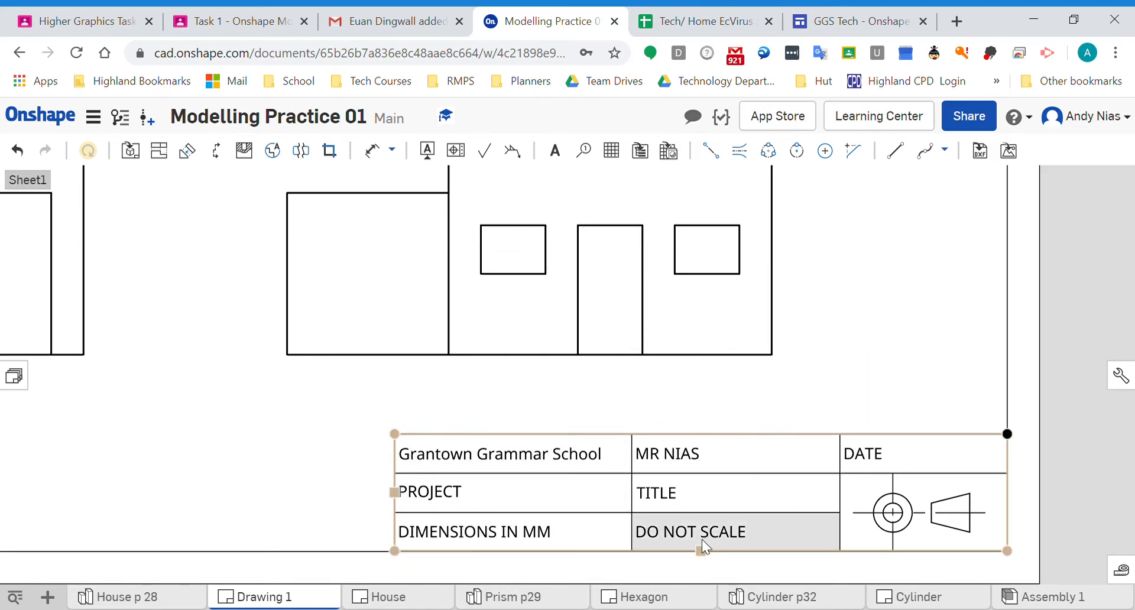
Dimension the overall width of the house's front elevation, including the side block, and place the dimension below the view
scroll(704, 444, "up", 2)
scroll(705, 447, "down", 5)
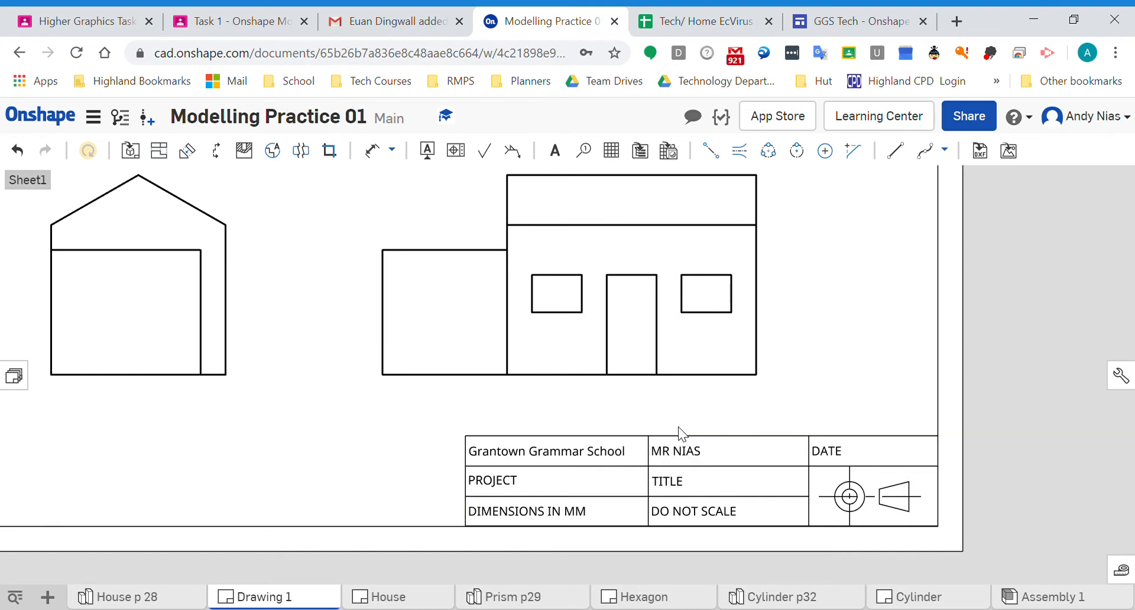
scroll(642, 454, "down", 5)
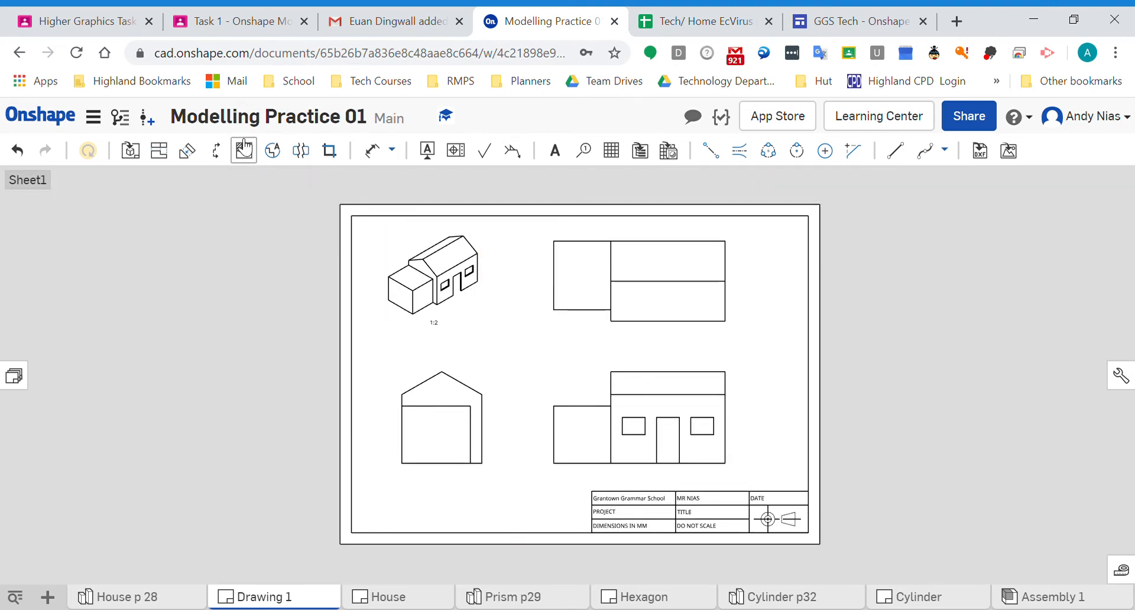
left_click(375, 151)
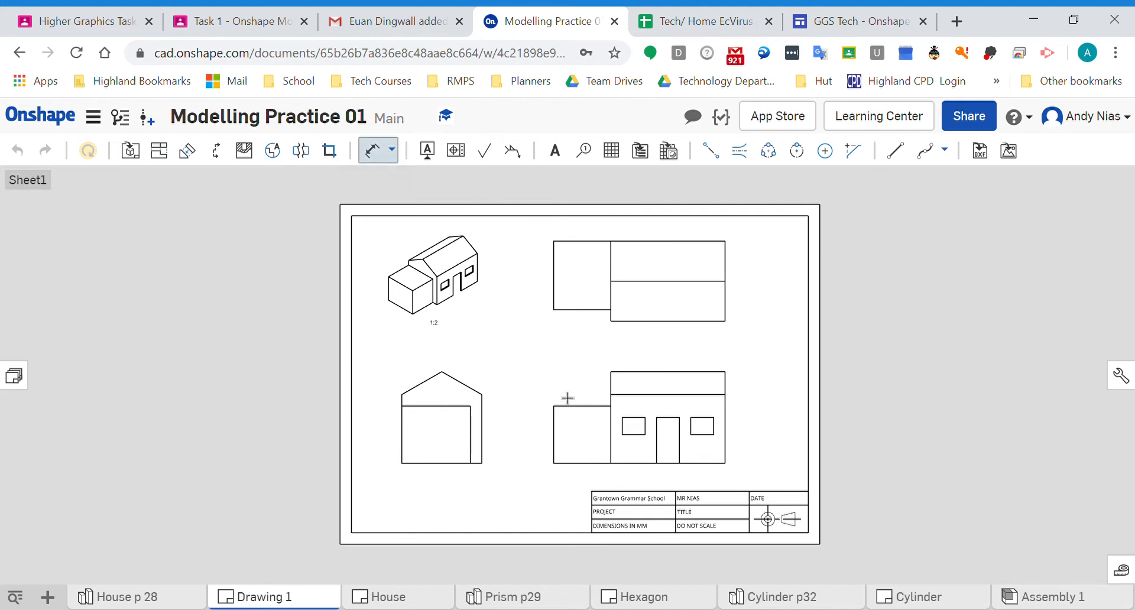
left_click(554, 463)
left_click(726, 464)
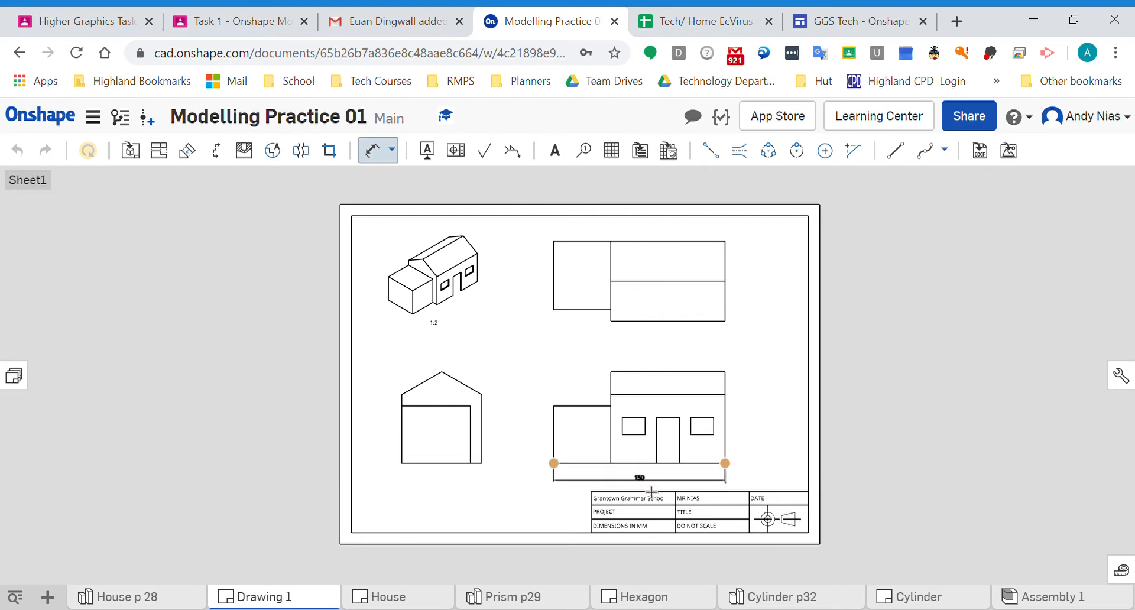
left_click(675, 504)
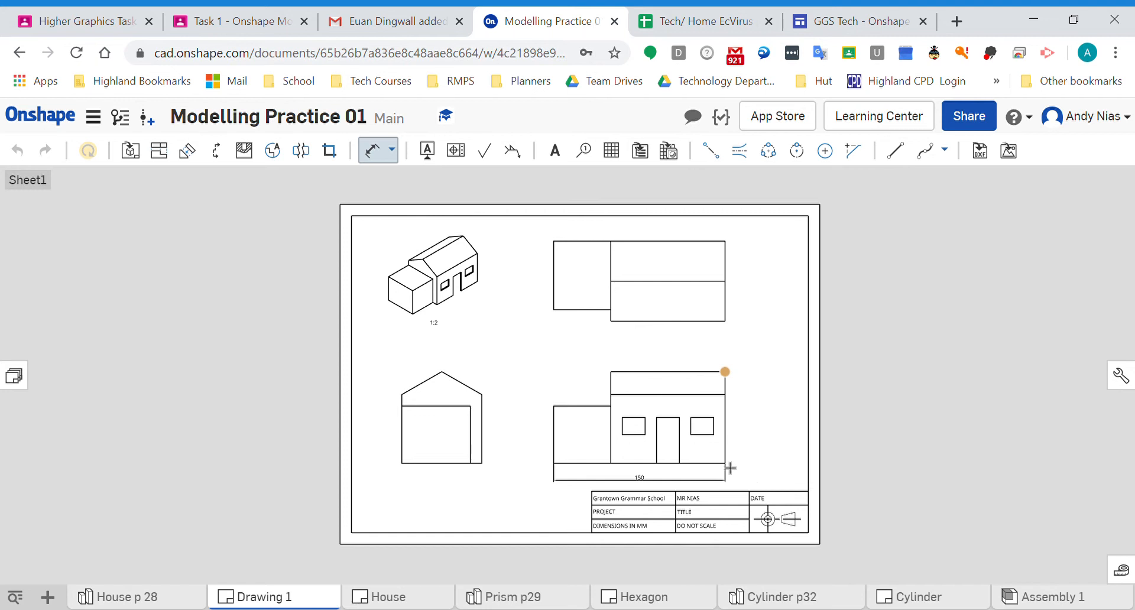
Dimension the overall height of the front elevation from ground to ridge, placing the dimension to the right of the view
left_click(733, 468)
left_click(774, 429)
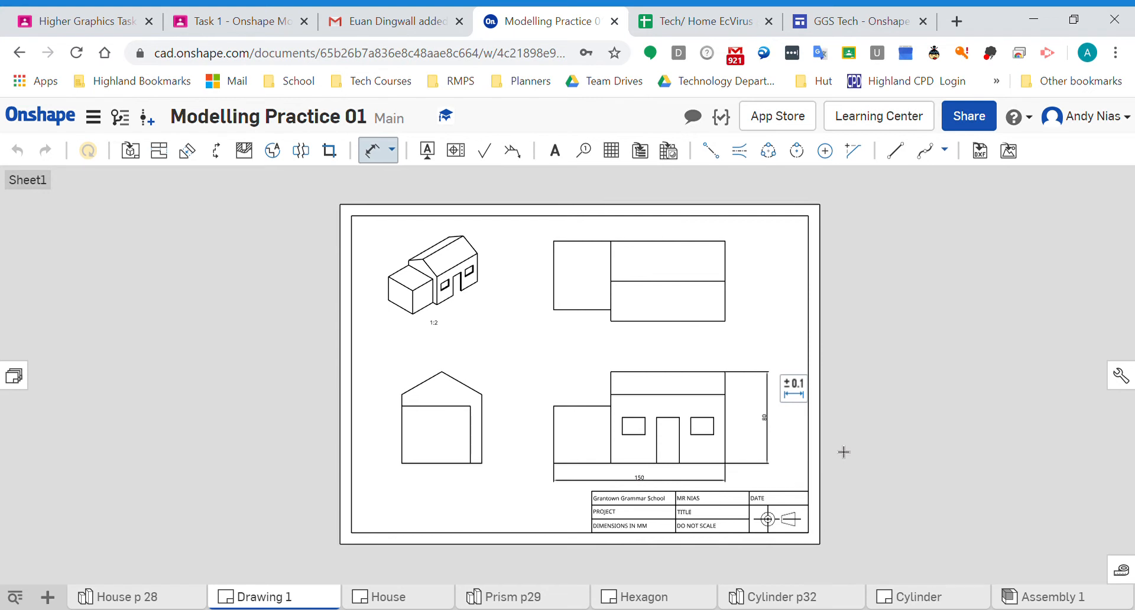
key("Escape")
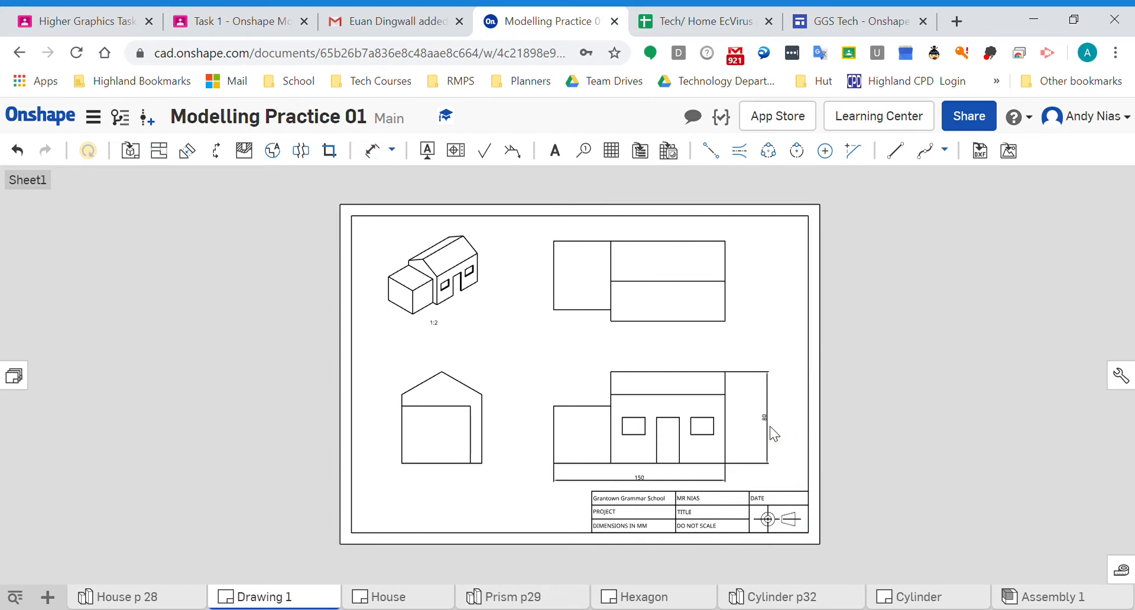
Set the arrowhead size of all dimensions to 5 mm in the drawing properties
scroll(758, 446, "up", 3)
scroll(701, 499, "up", 10)
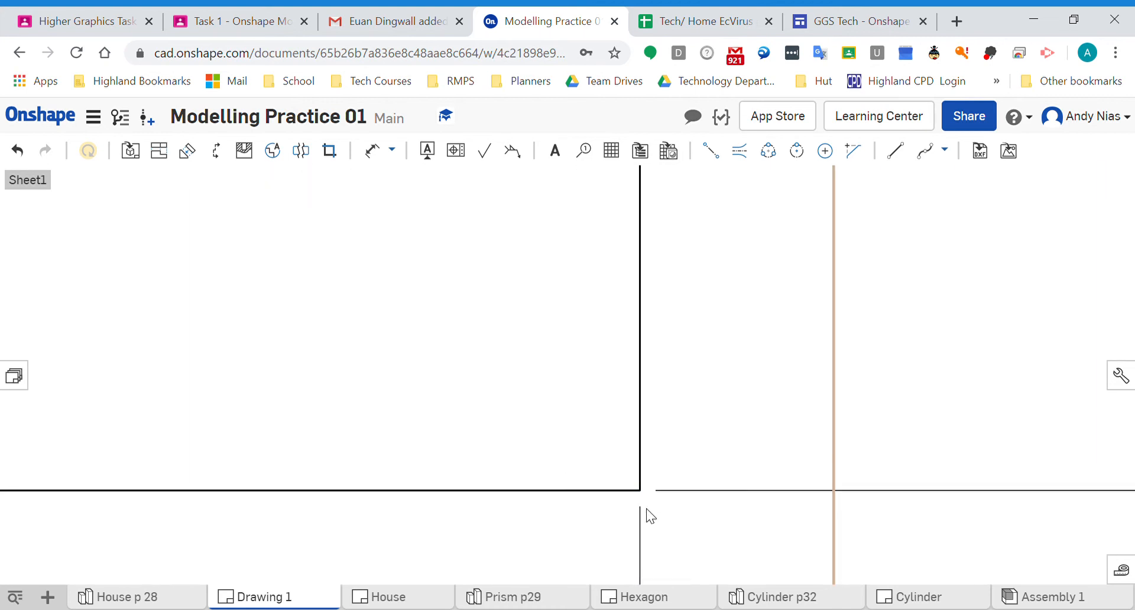
scroll(666, 488, "down", 5)
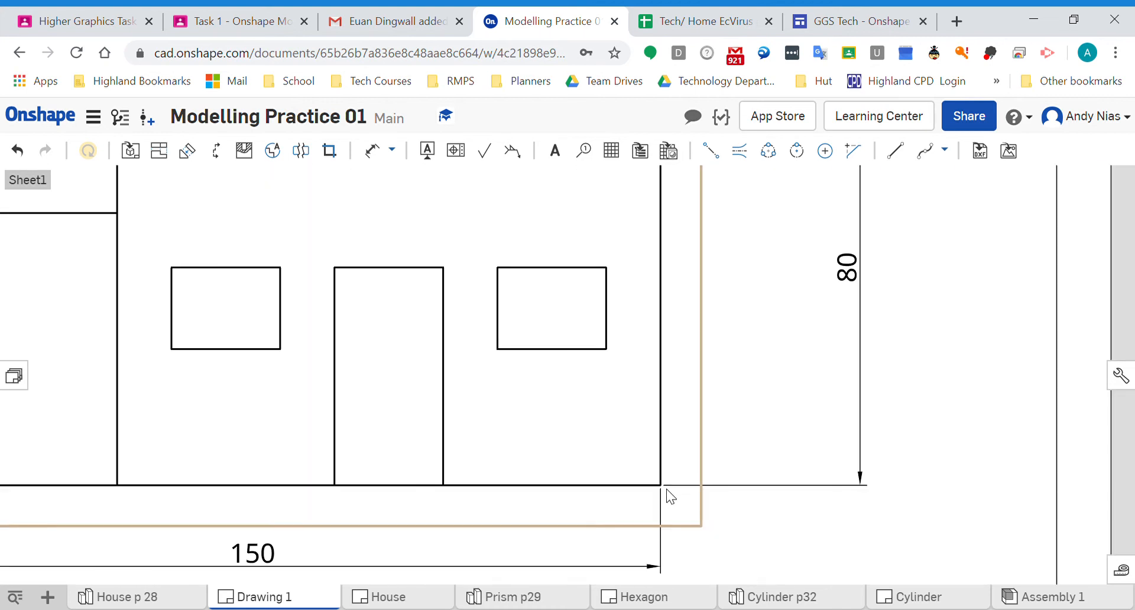
scroll(665, 488, "down", 8)
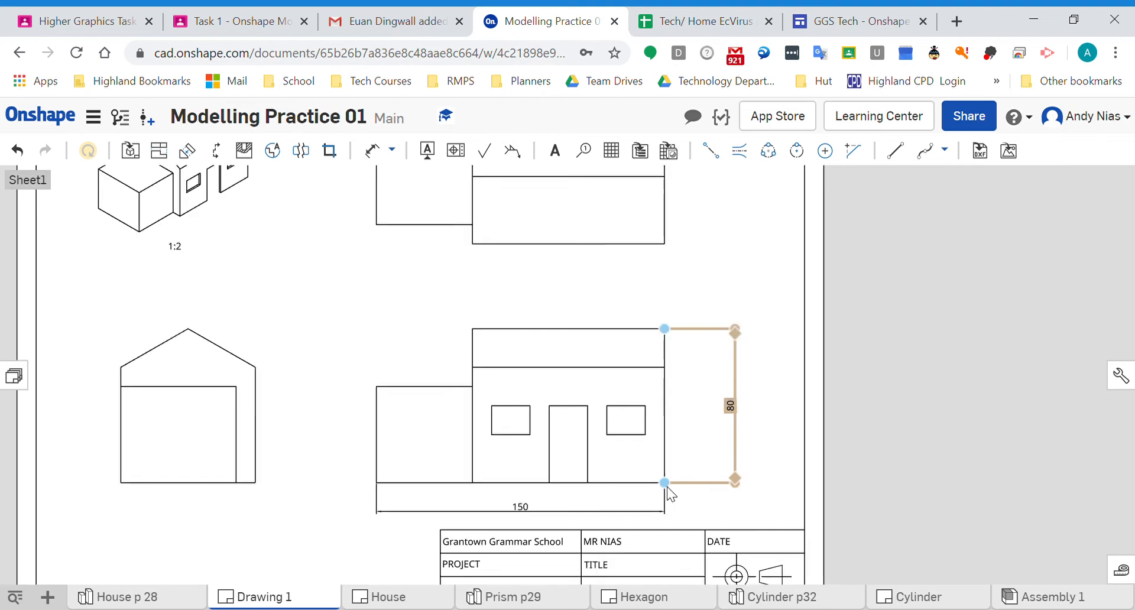
middle_click_drag(685, 493, 732, 514)
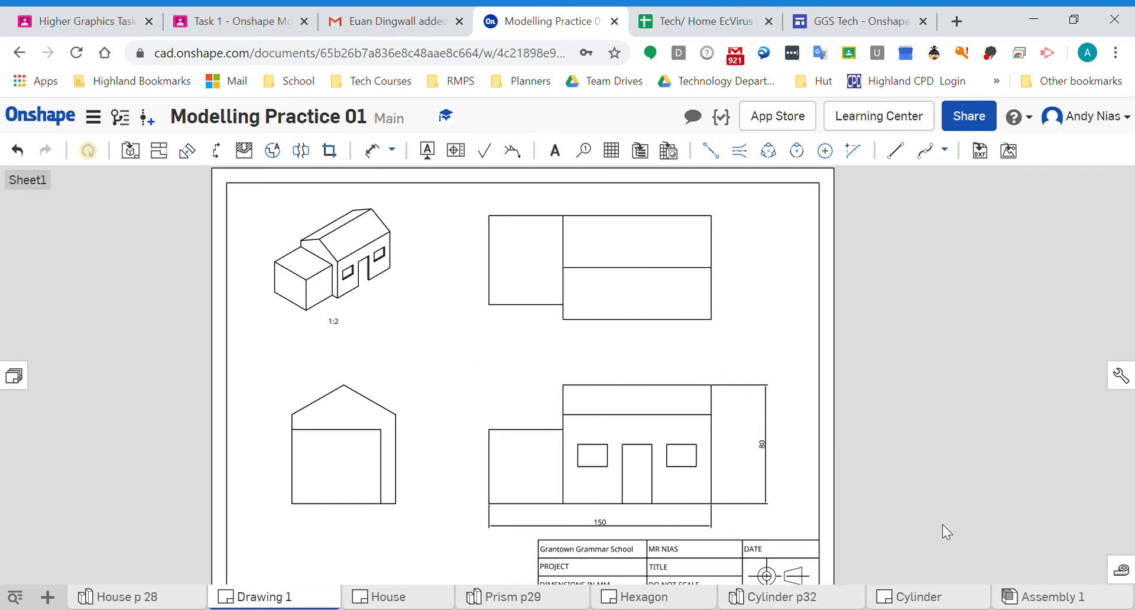
left_click(1126, 377)
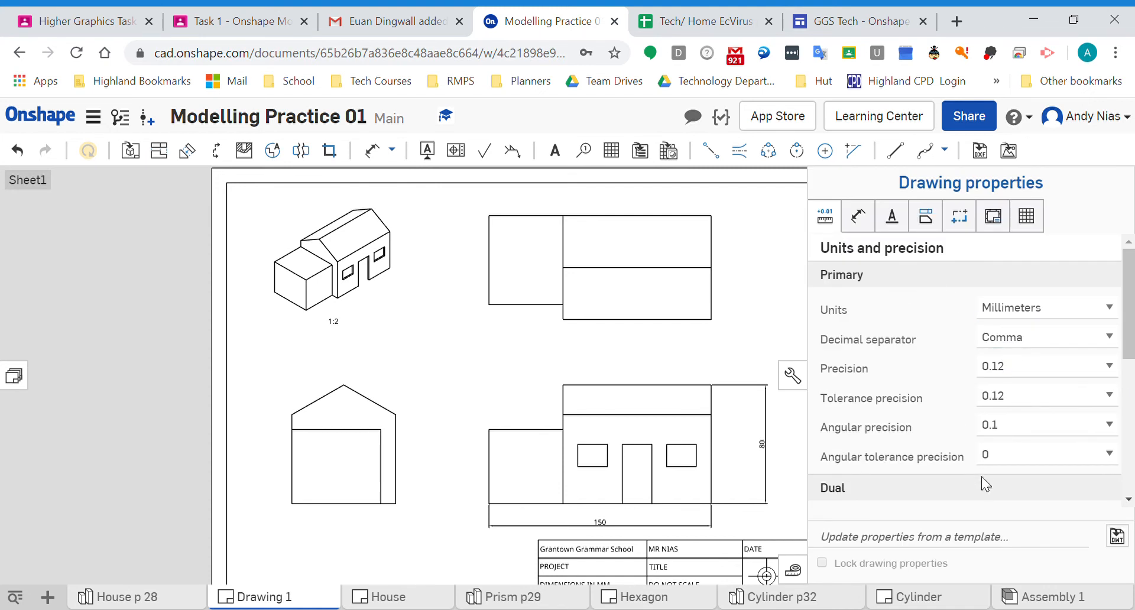
left_click(861, 223)
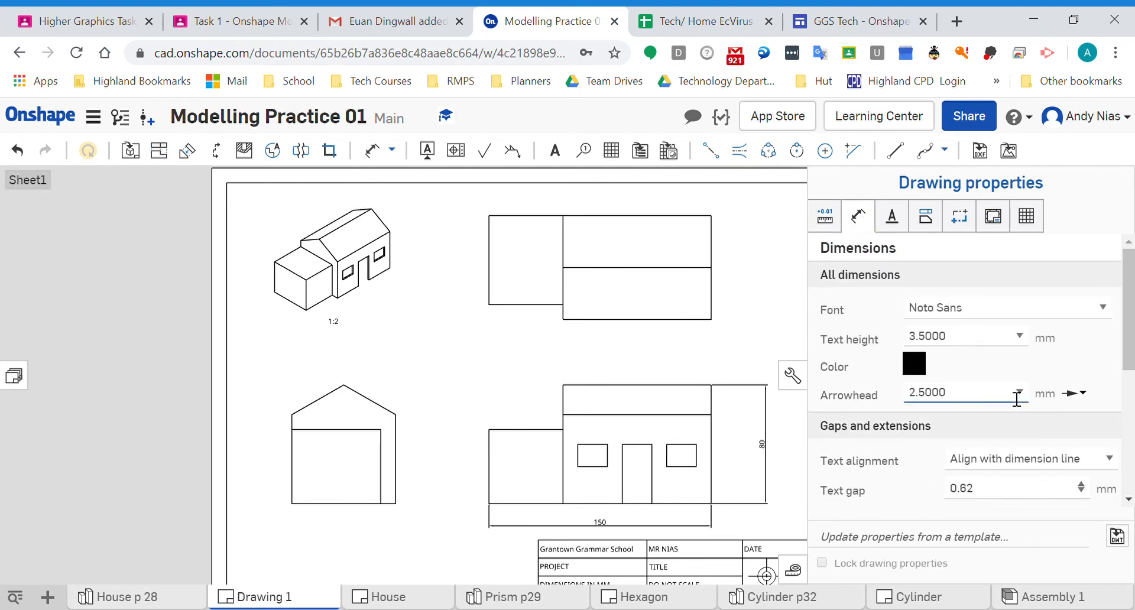
left_click_drag(1016, 400, 869, 362)
type("5")
Set the dimensions' text gap and geometry gap to 2 mm and their extension past line to 3 mm
scroll(1025, 477, "down", 2)
left_click(990, 405)
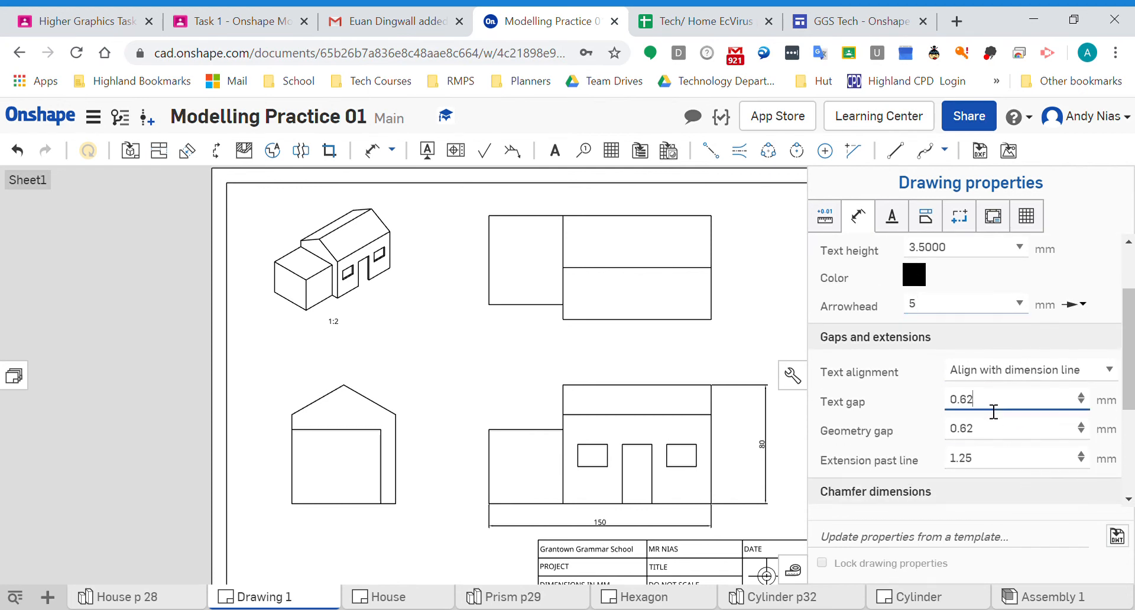
left_click_drag(1001, 409, 865, 363)
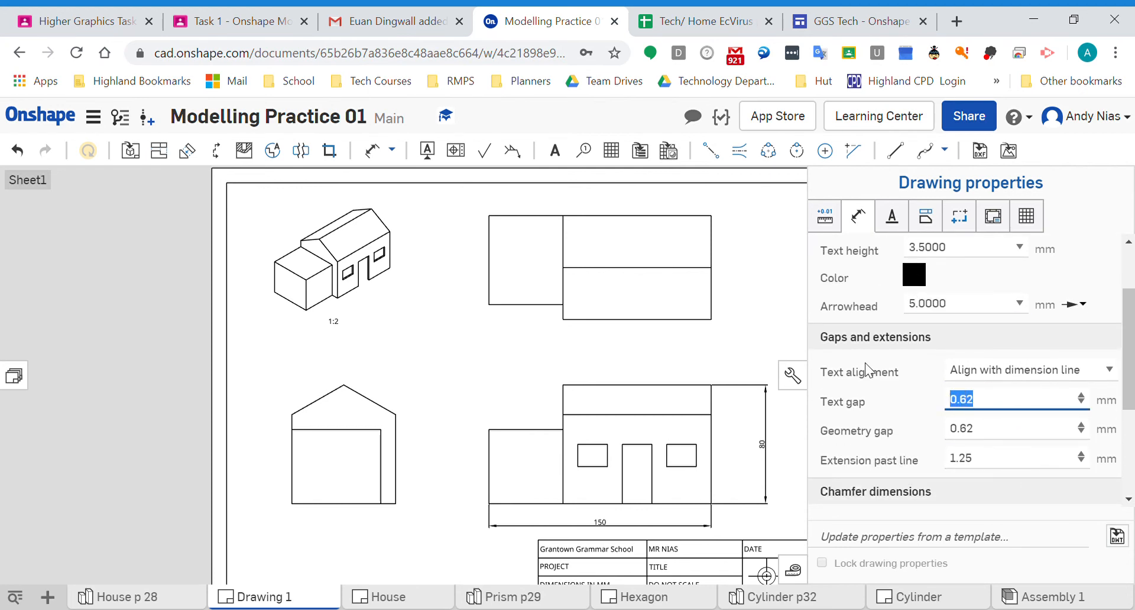
type("2")
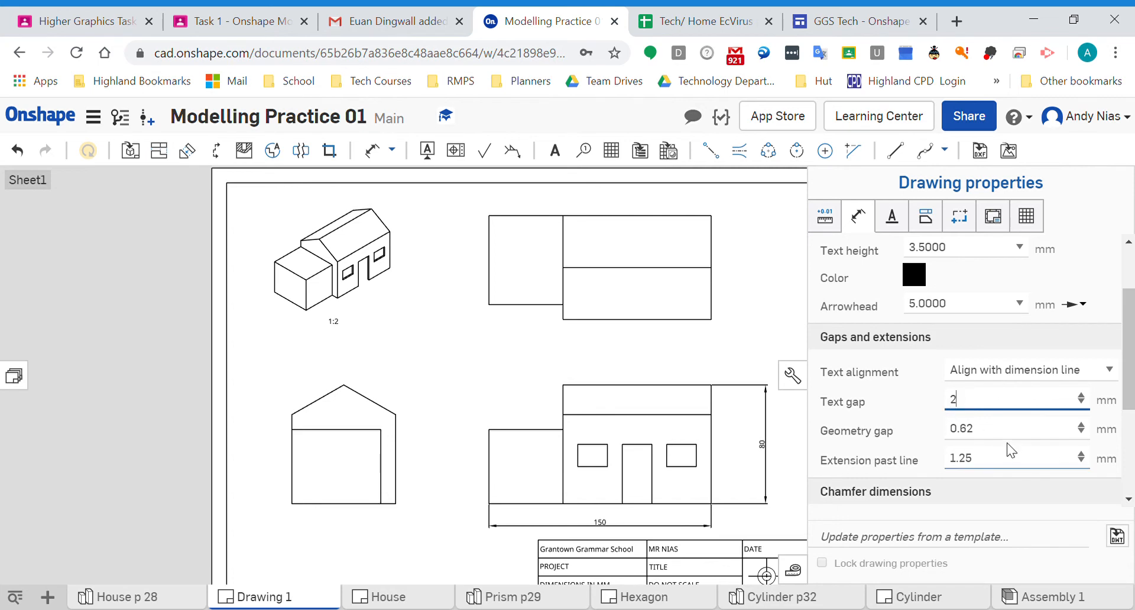
key("Tab")
type("2")
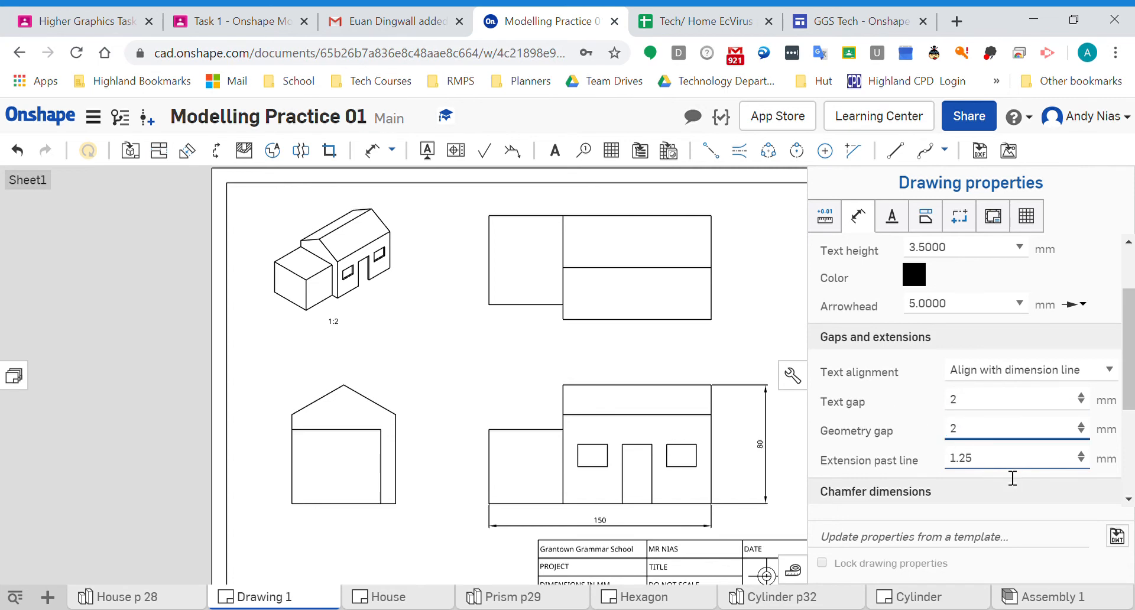
left_click_drag(1010, 461, 846, 416)
type("3")
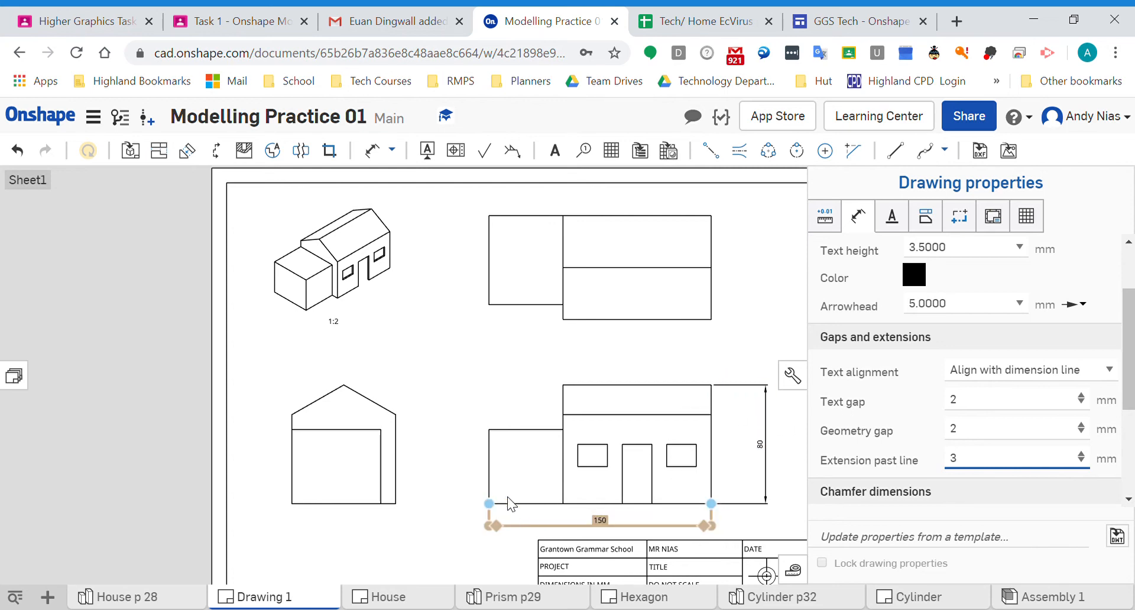
left_click(983, 408)
Set the text height of all dimensions to 4 mm and close the drawing properties
scroll(981, 396, "up", 2)
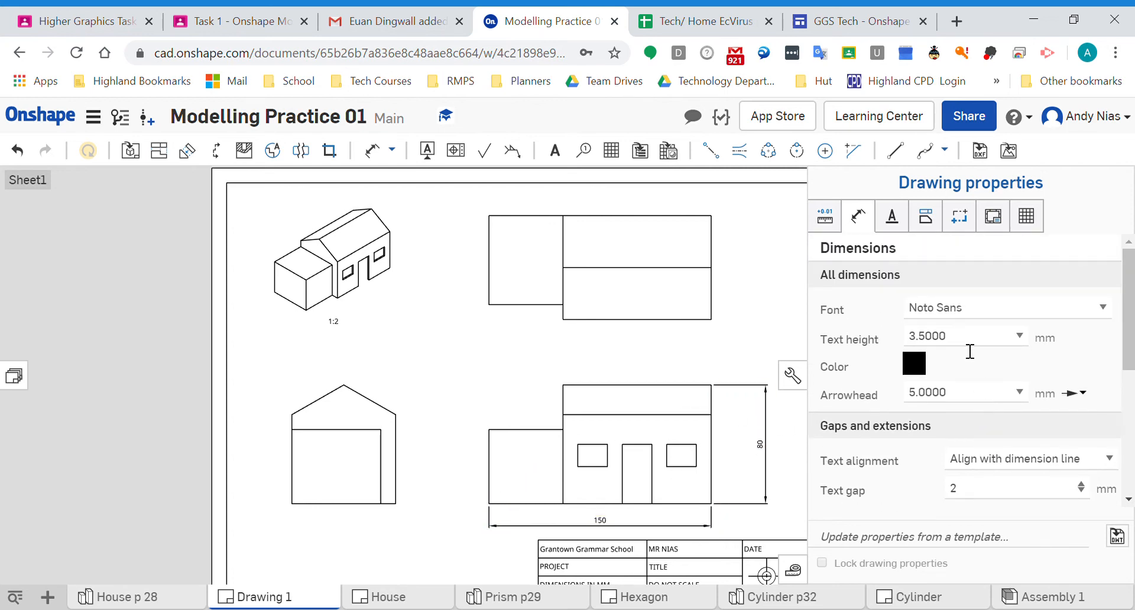
left_click(948, 336)
type("4")
left_click(878, 360)
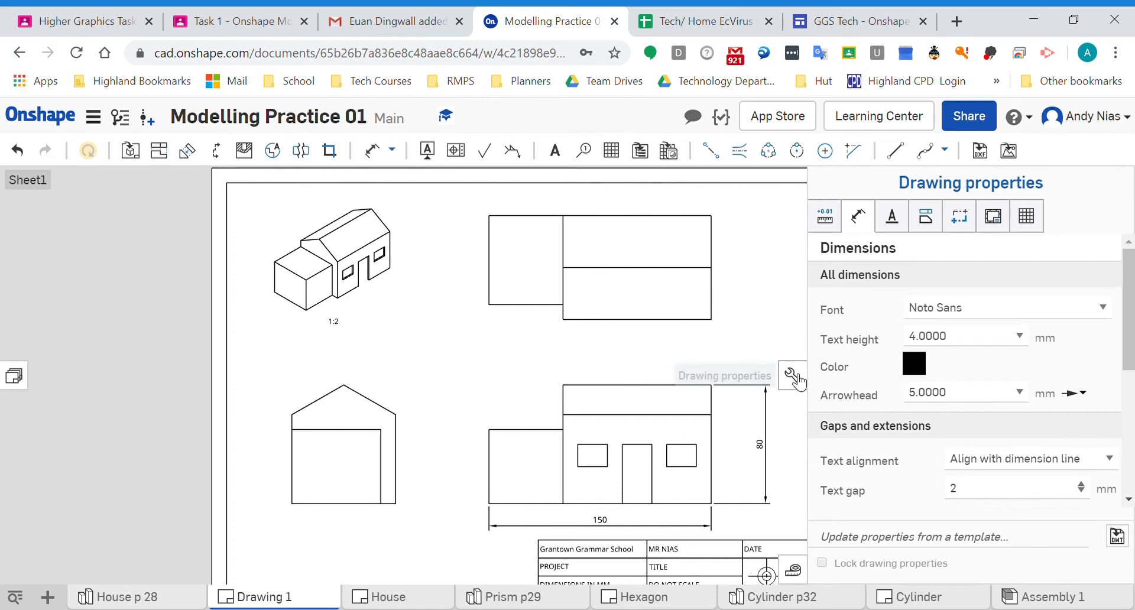
left_click(793, 376)
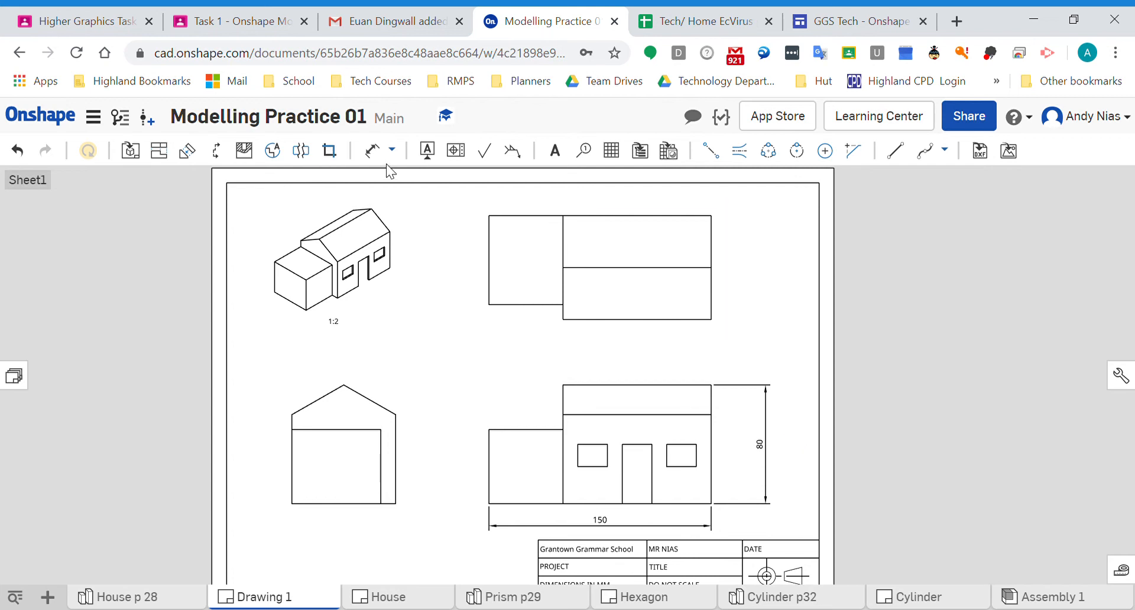
Dimension the overall width of the end elevation between its two bottom corners, placing the dimension below the view
left_click(373, 150)
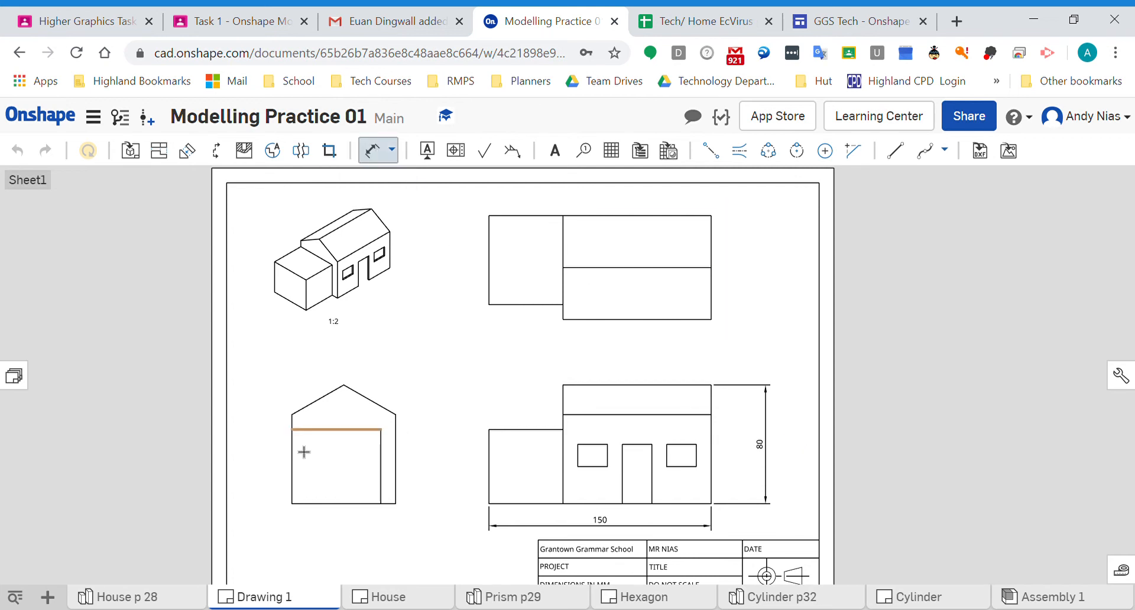
left_click(296, 508)
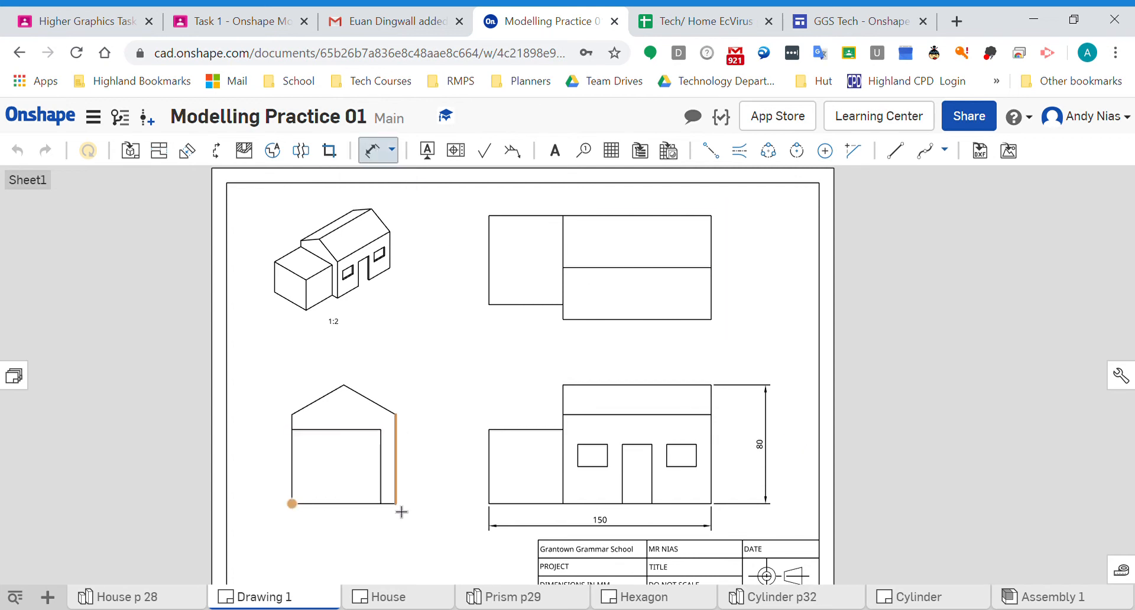
left_click(398, 508)
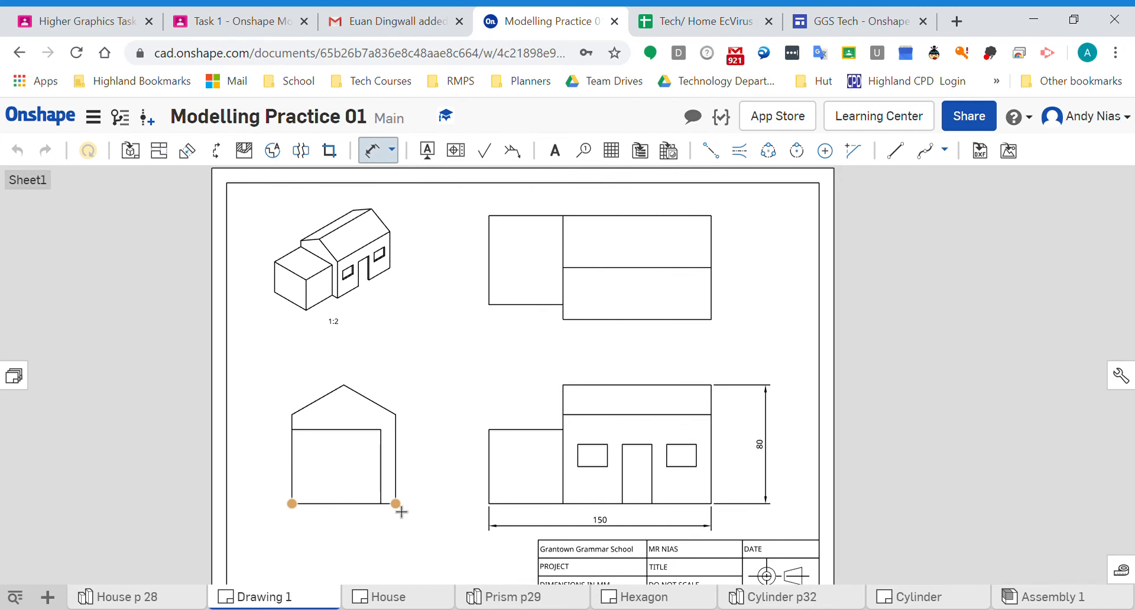
left_click(350, 538)
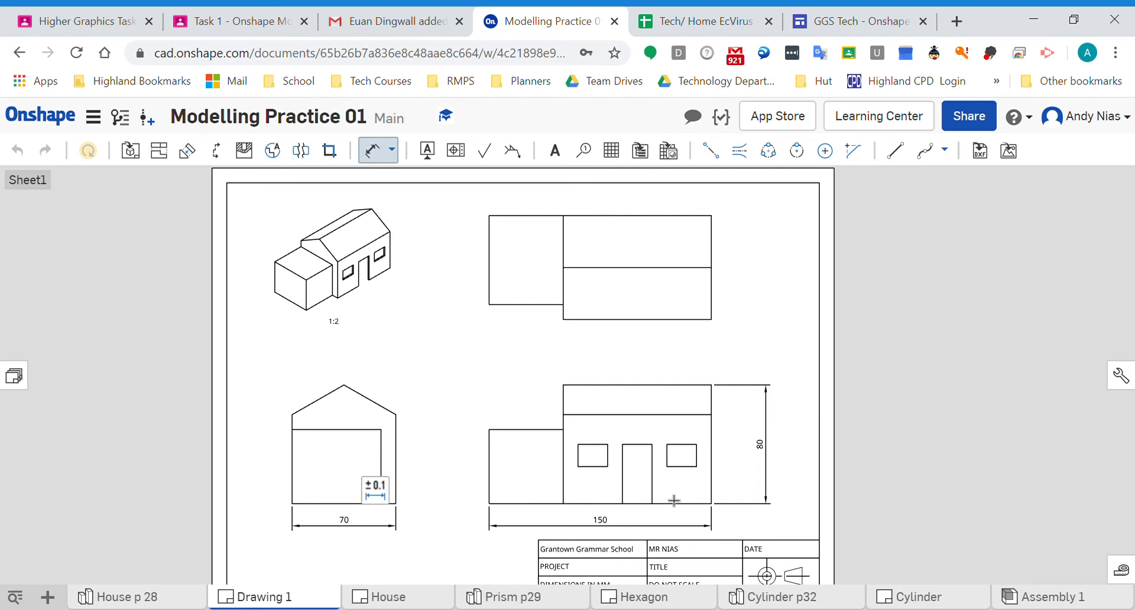
key("Escape")
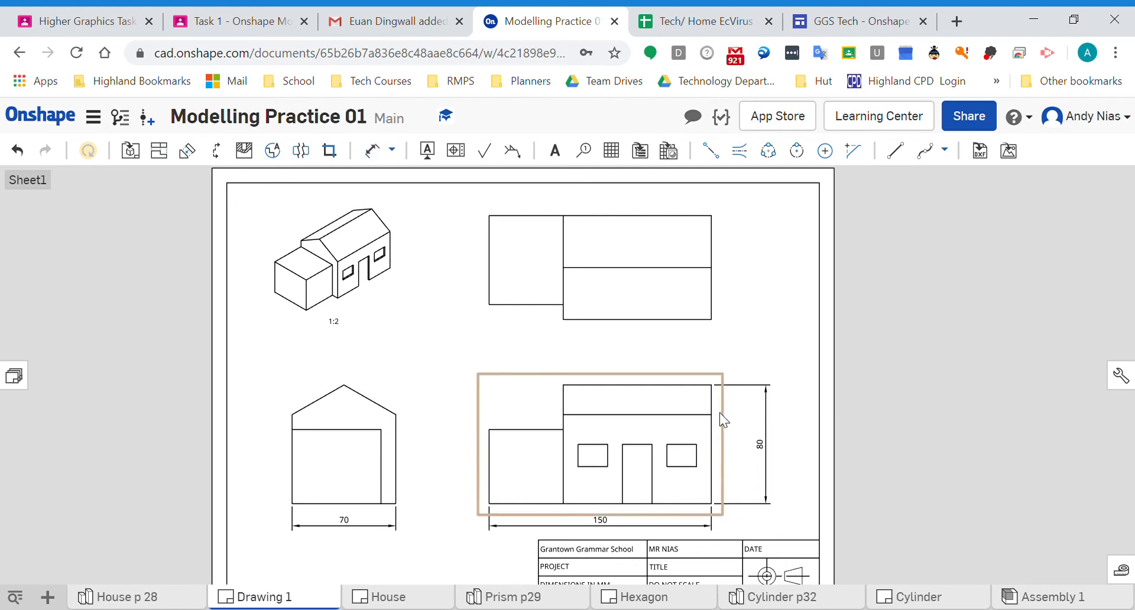
Move the front elevation up to free space above the title block and add the note ELEVATION beneath its width dimension
left_click_drag(724, 423, 720, 398)
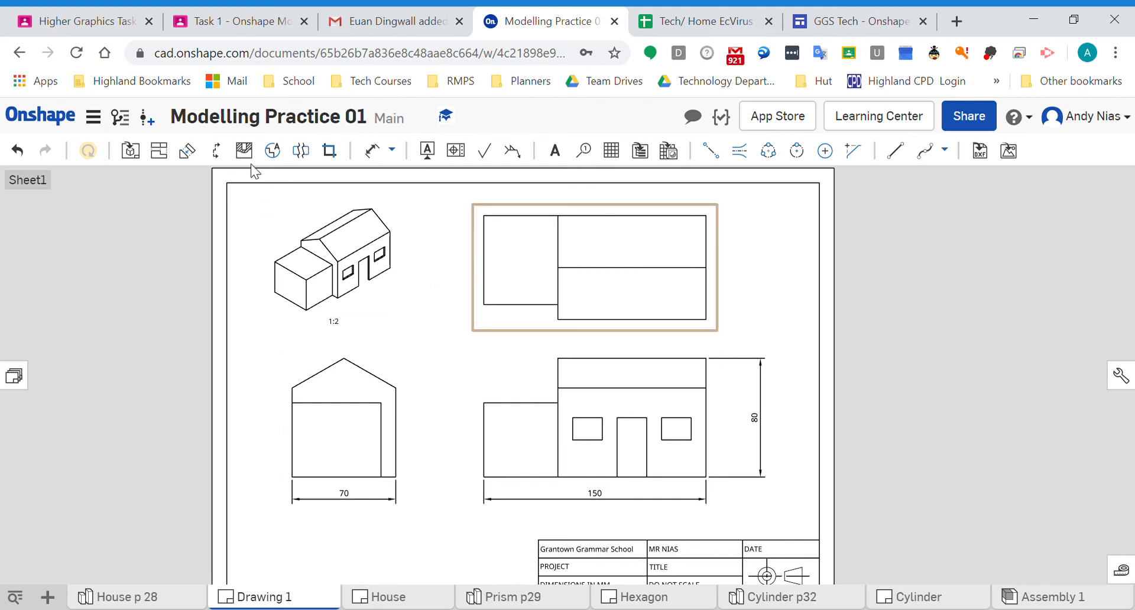
left_click(556, 153)
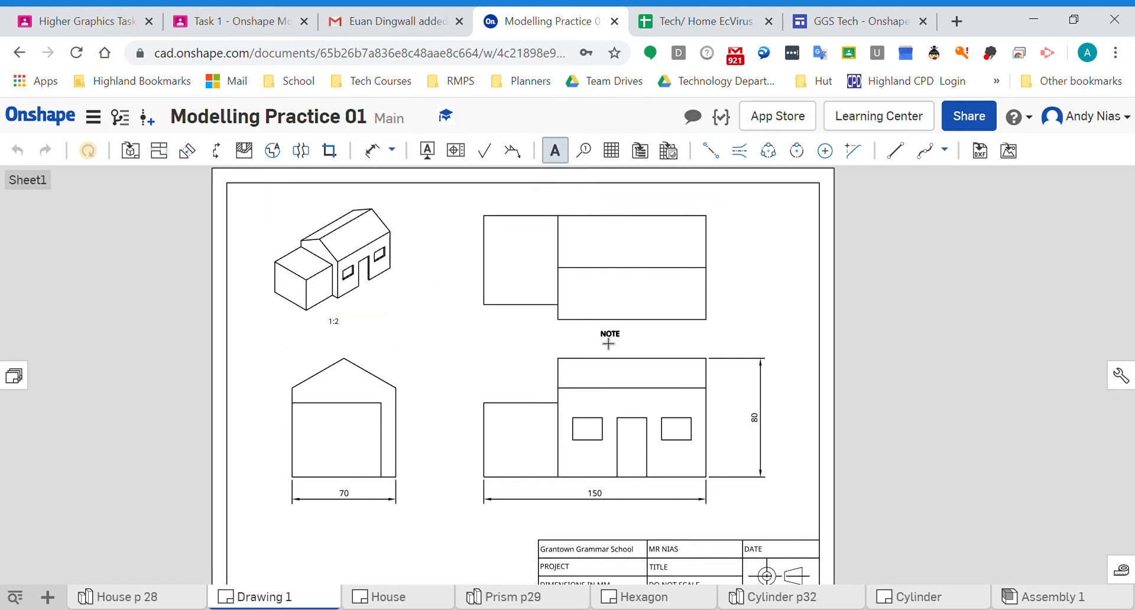
left_click(587, 524)
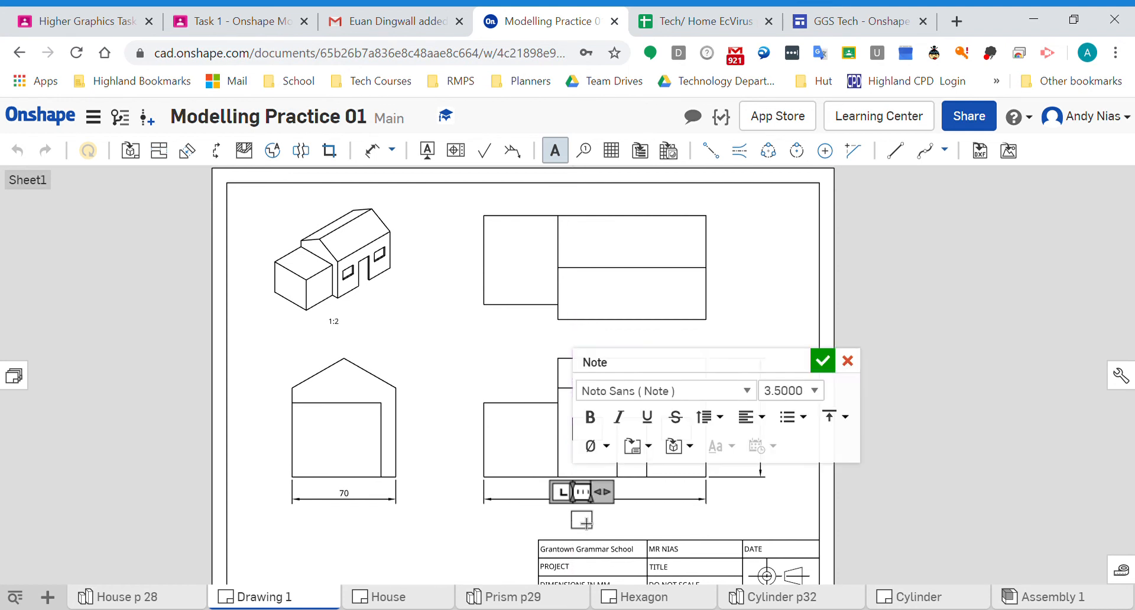
type("ELEVATION")
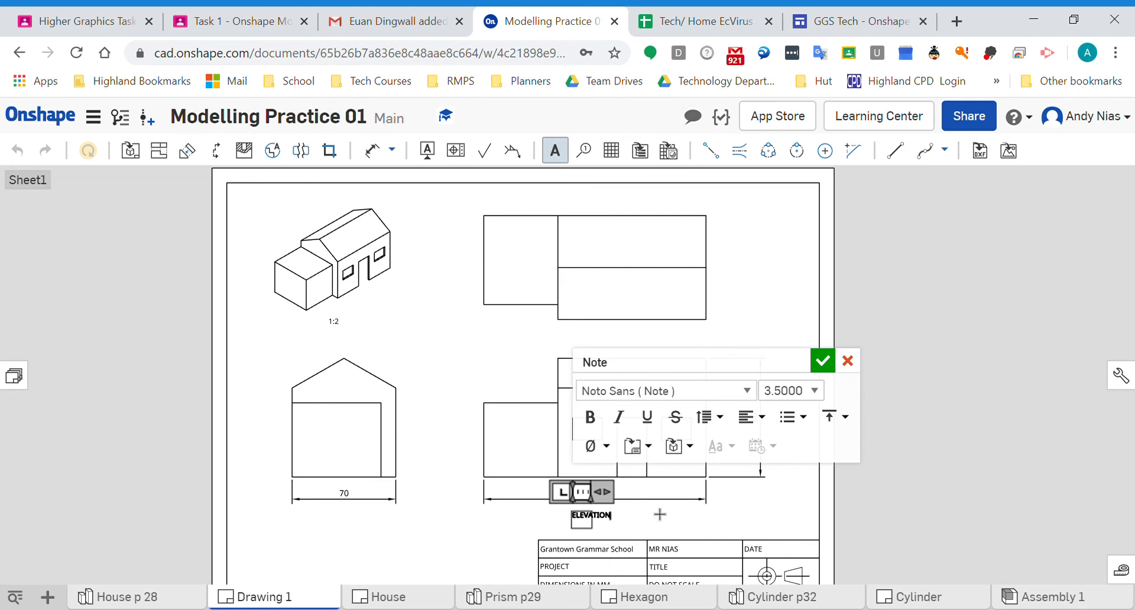
left_click(823, 361)
Add the note PLAN centred beneath the plan view
left_click(596, 338)
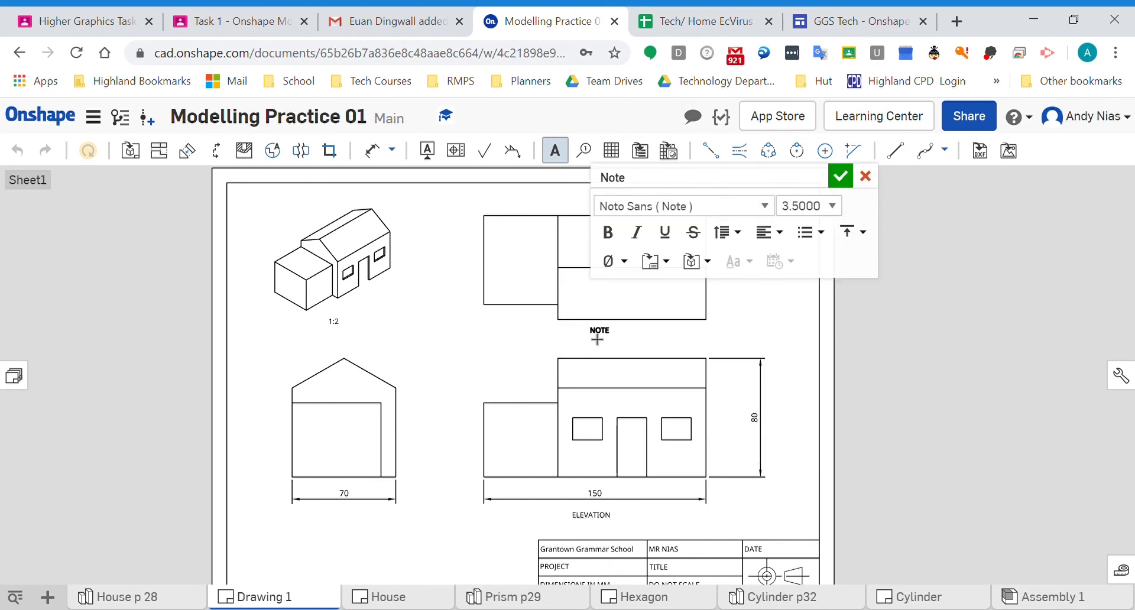
type("PLAN")
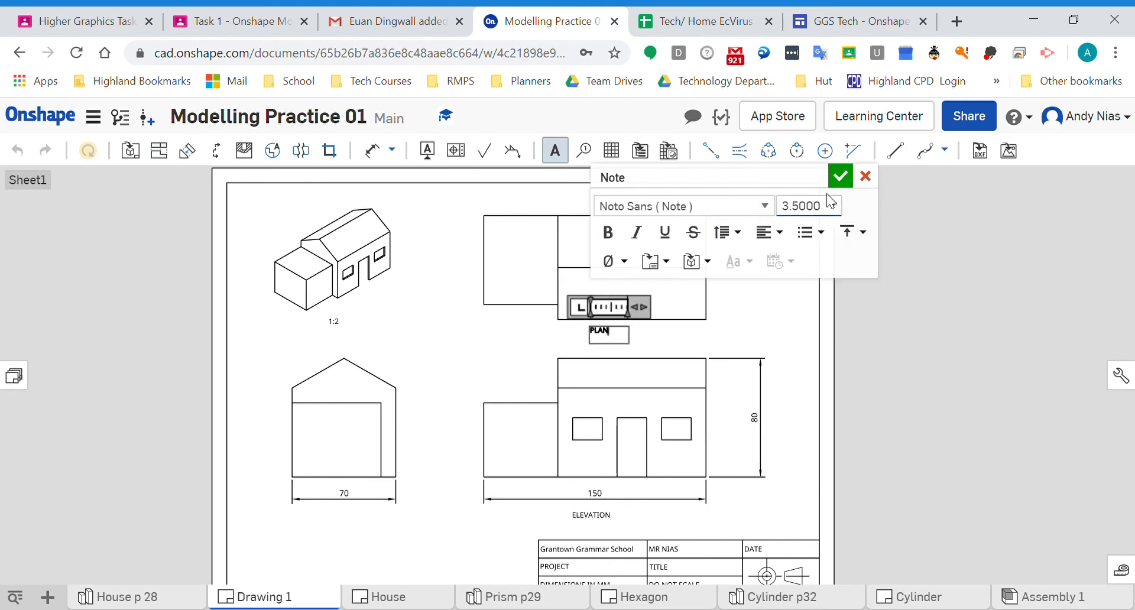
left_click(839, 177)
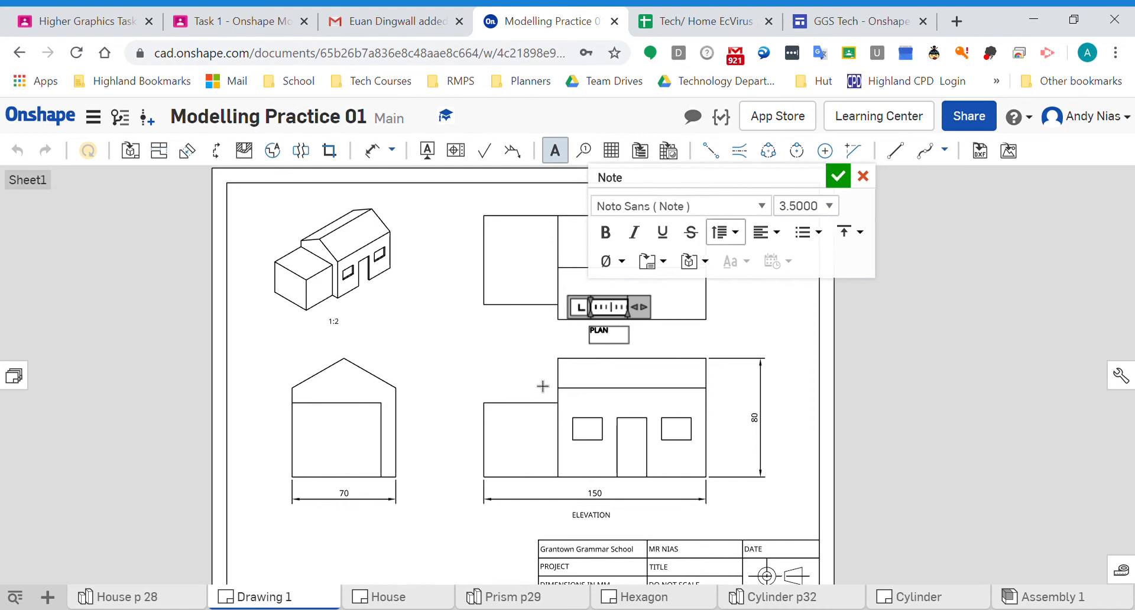
Add the note END ELEVATION beneath the end view's width dimension and finish placing notes
left_click(331, 524)
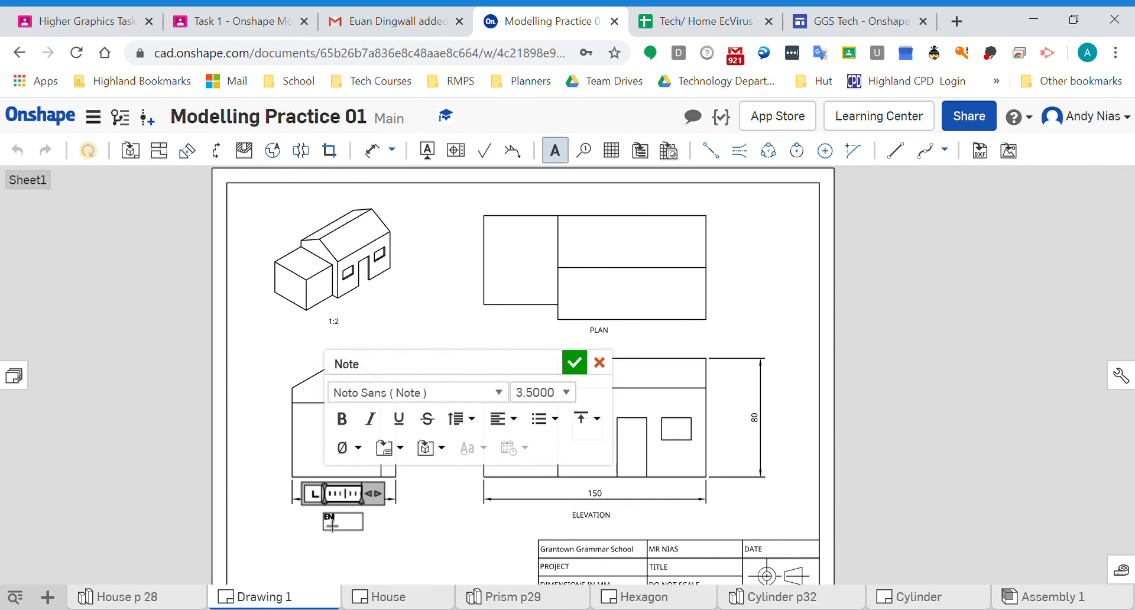
type("END ELEVATION")
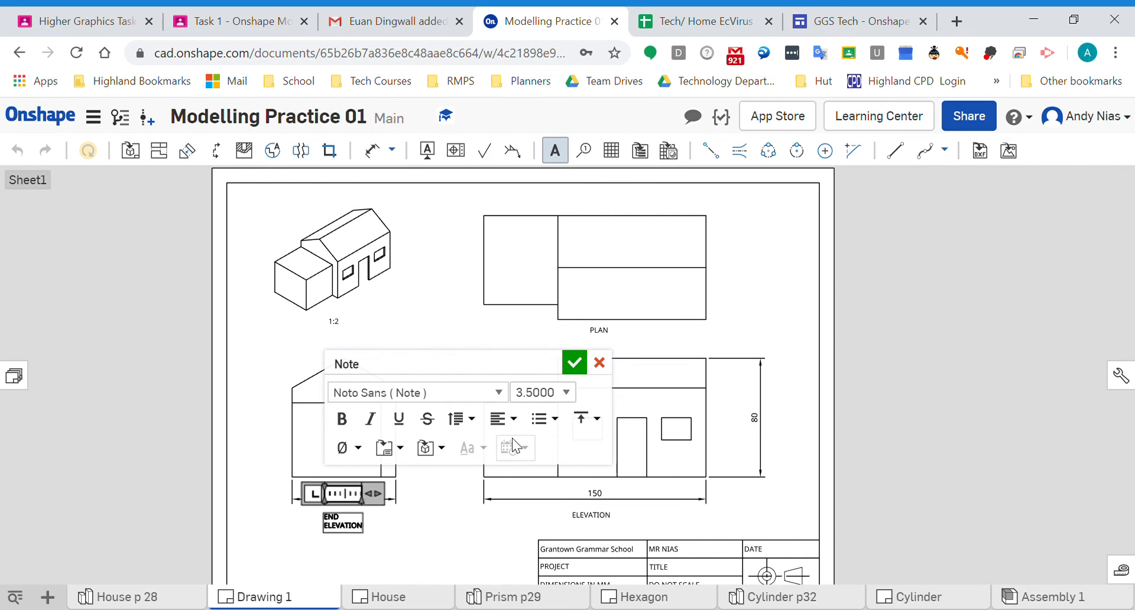
left_click(580, 368)
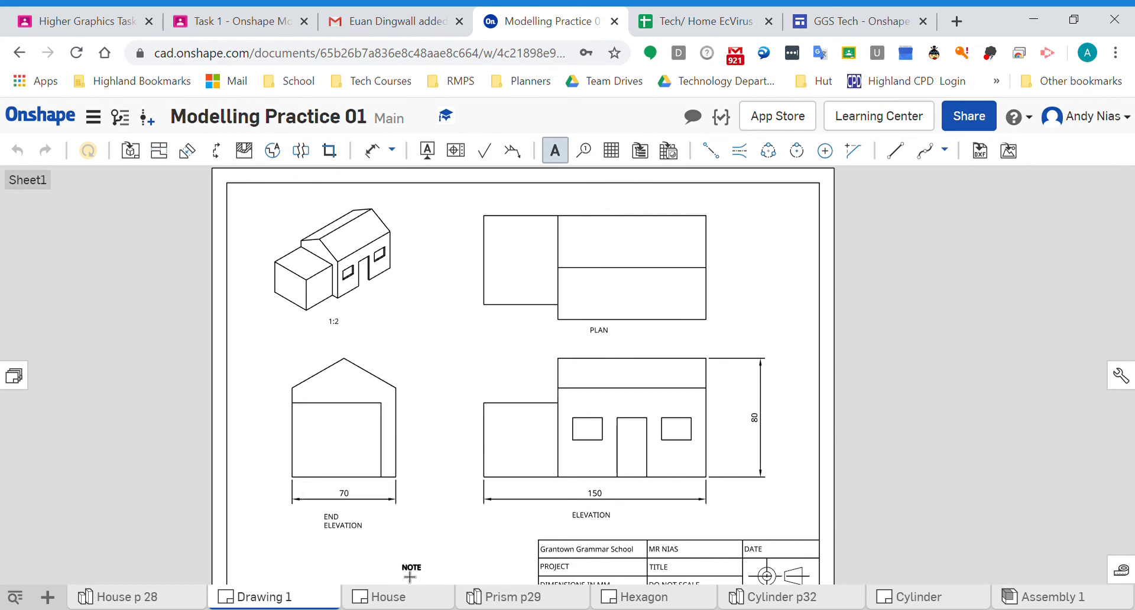
key("Escape")
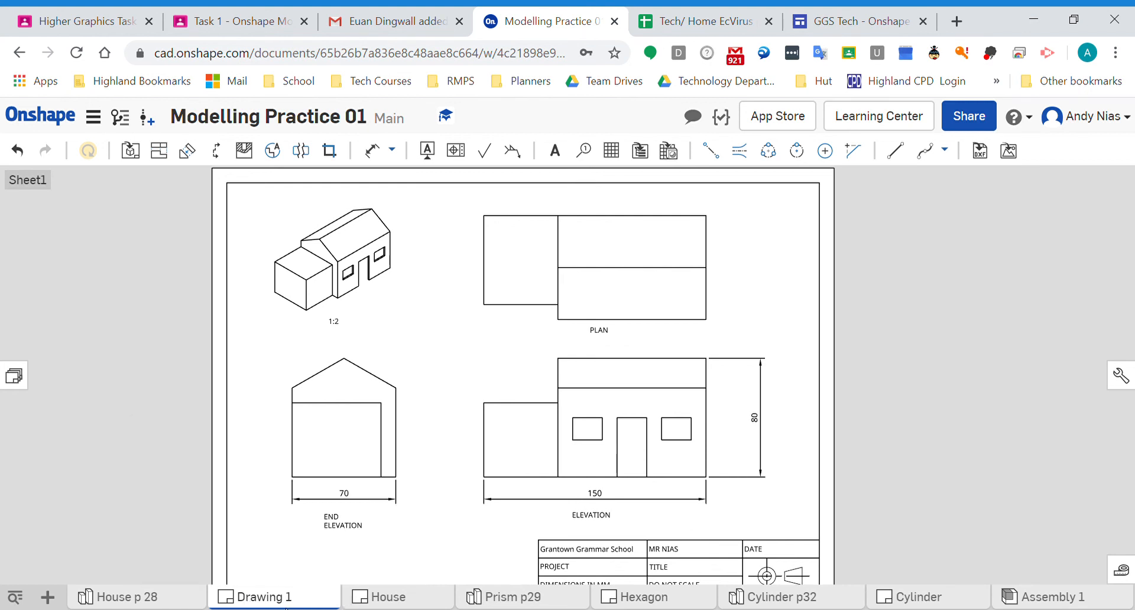
right_click(275, 600)
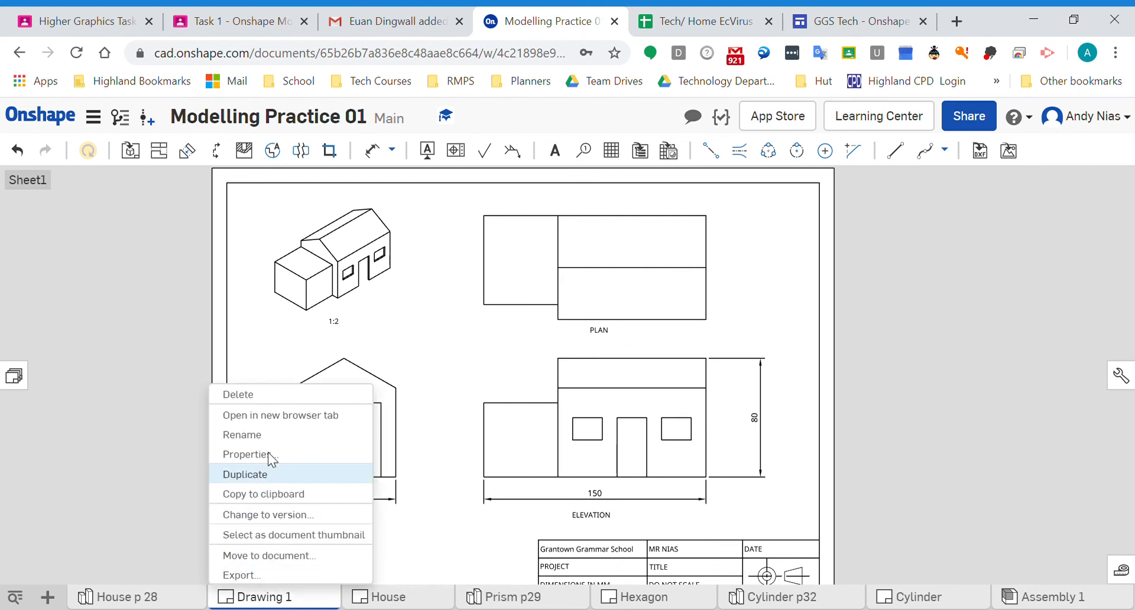
left_click(176, 456)
left_click(47, 597)
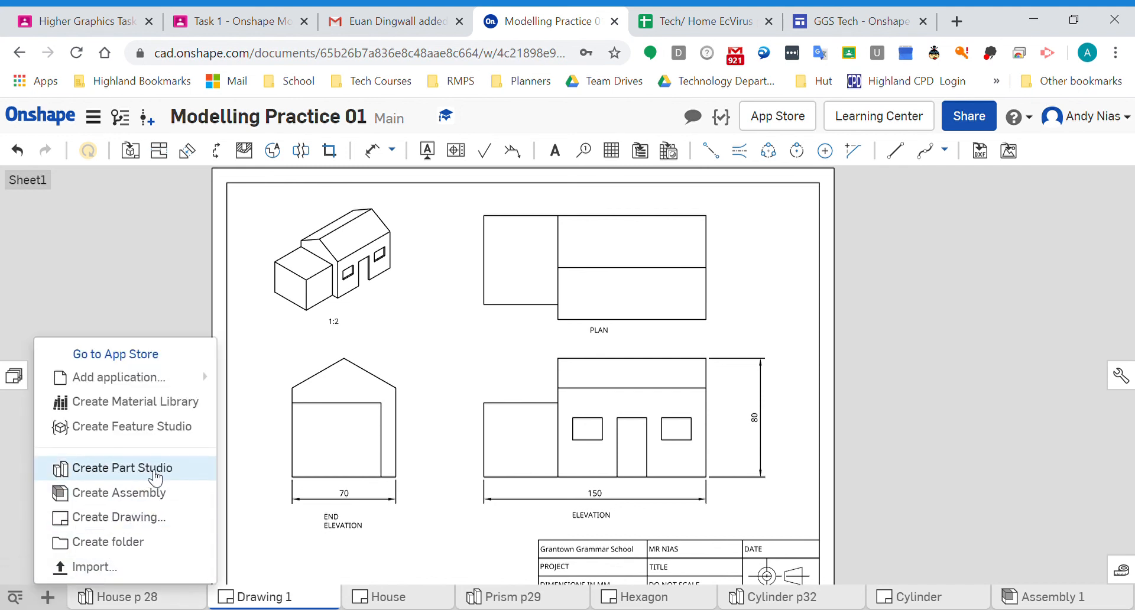
mouse_move(447, 602)
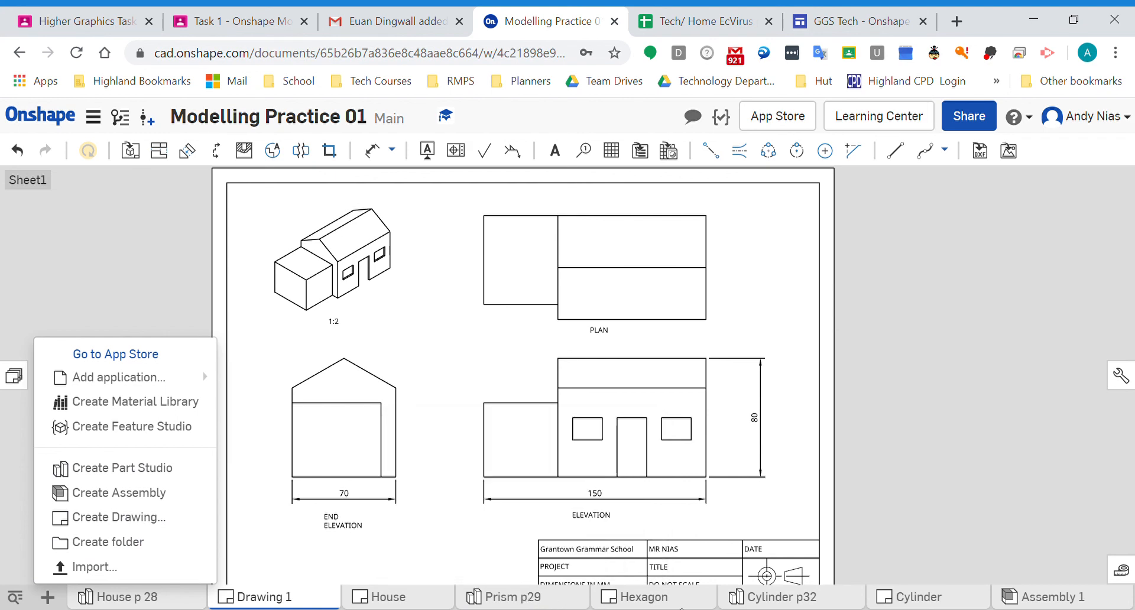
mouse_move(677, 606)
mouse_move(769, 607)
scroll(960, 420, "down", 1)
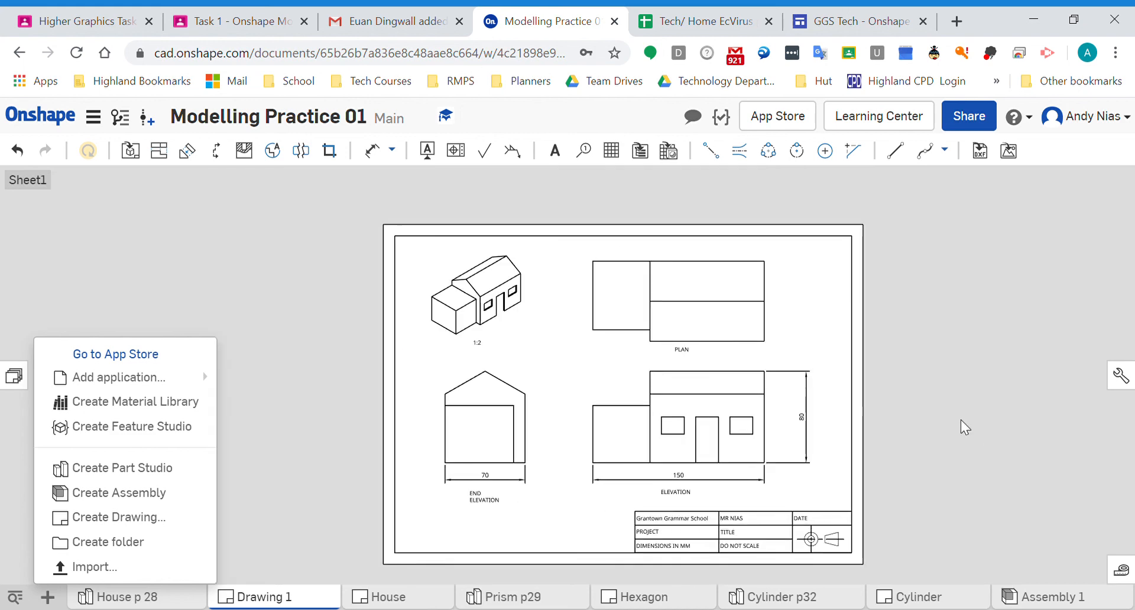
left_click(118, 597)
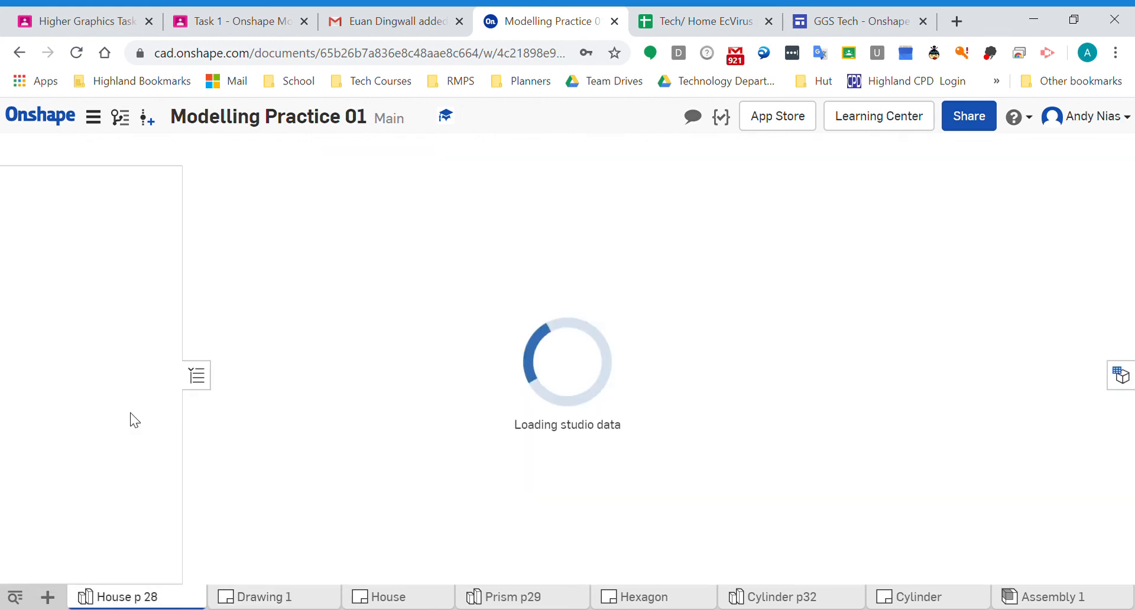
left_click(324, 601)
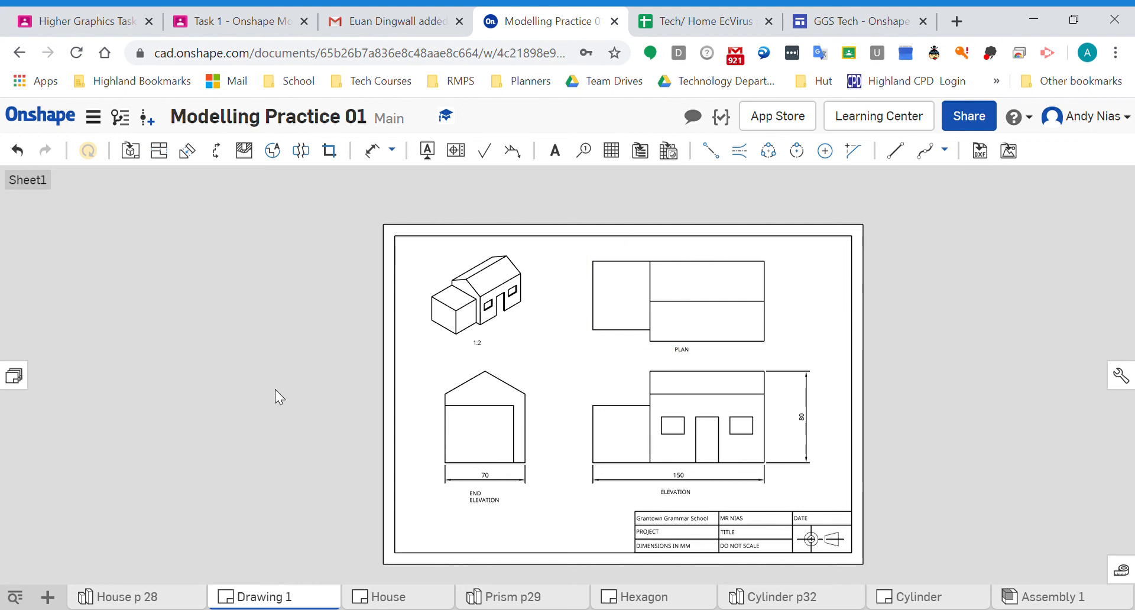
left_click(692, 487)
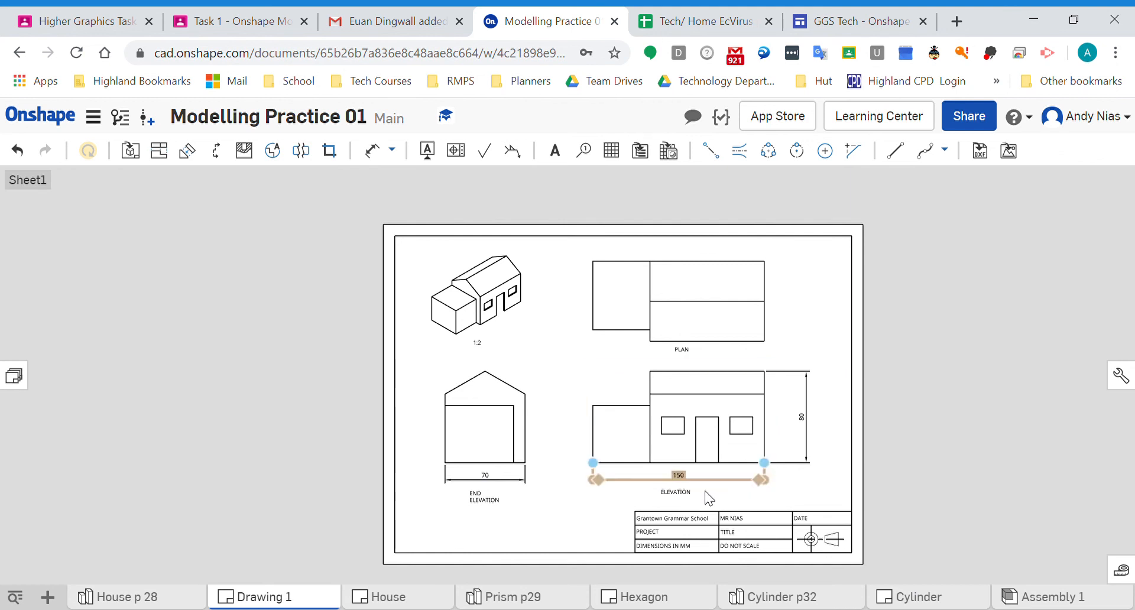
left_click(677, 492)
left_click(577, 485)
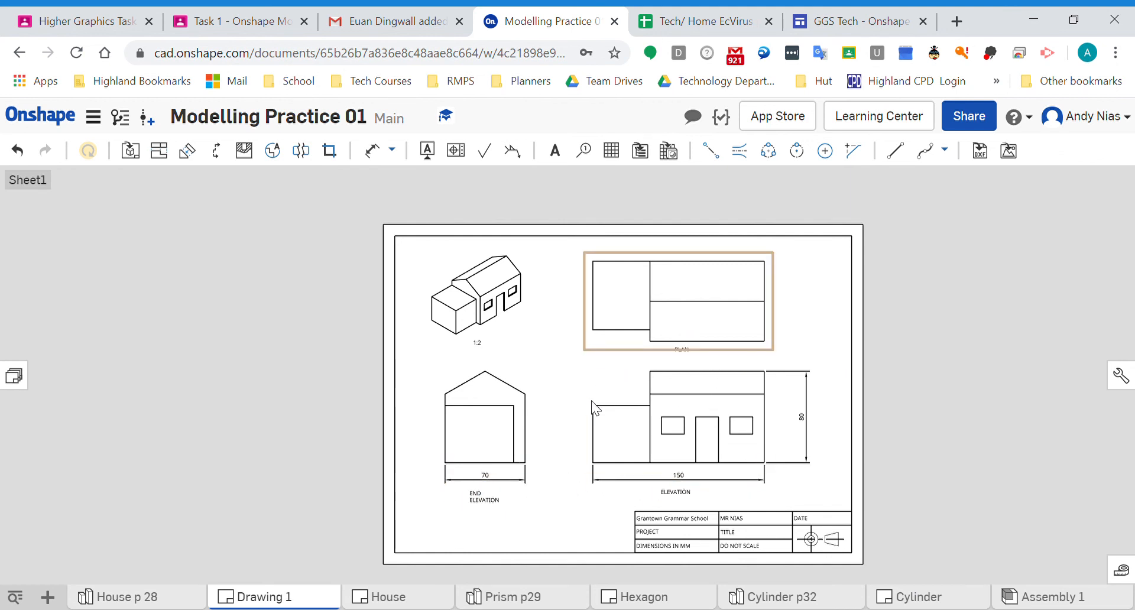